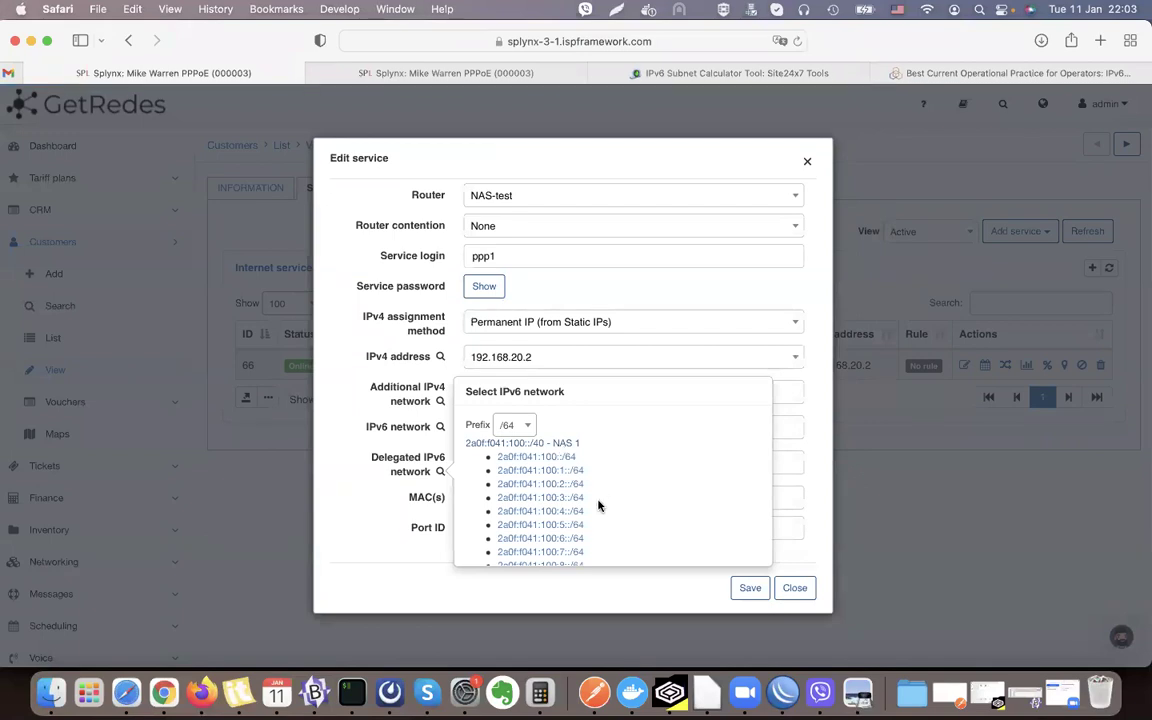
Step: Assign 2a0f:f041:100:2::/64 as the delegated IPv6 network of the ppp1 service and save the service
{"action": "left_click", "coordinate": [570, 486]}
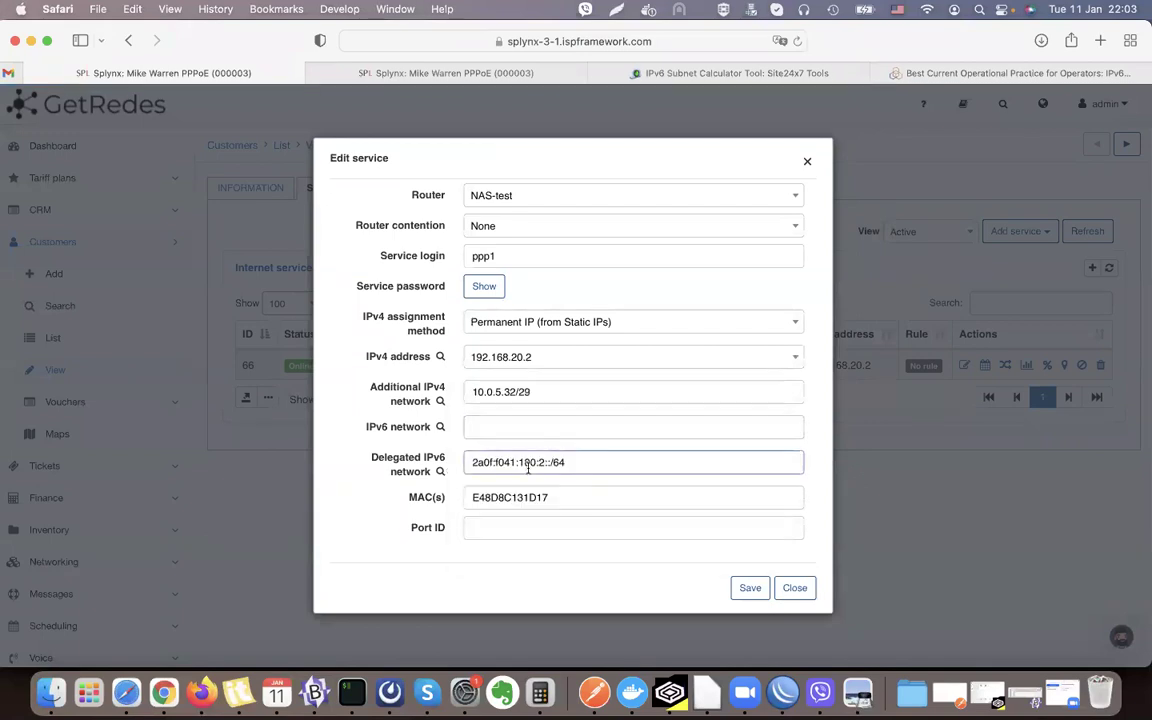
{"action": "left_click", "coordinate": [742, 590]}
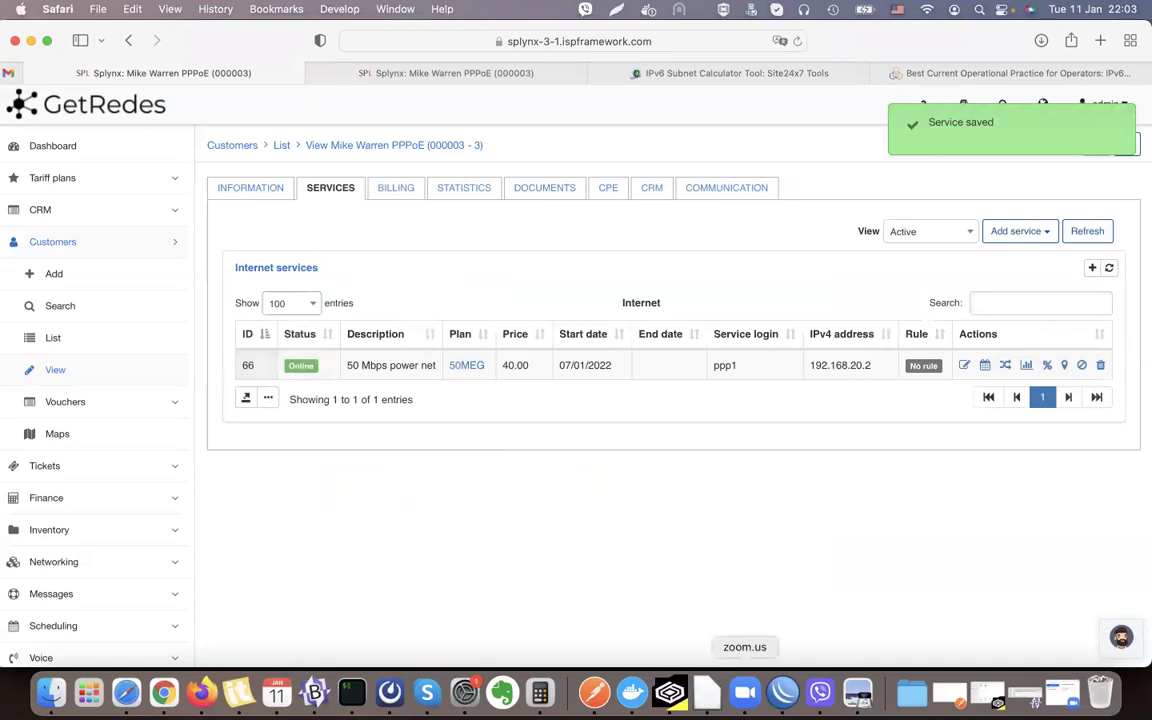
Step: Switch to WinBox and examine the IPv6 address list entries that draw from POOLV6
{"action": "left_click", "coordinate": [782, 692]}
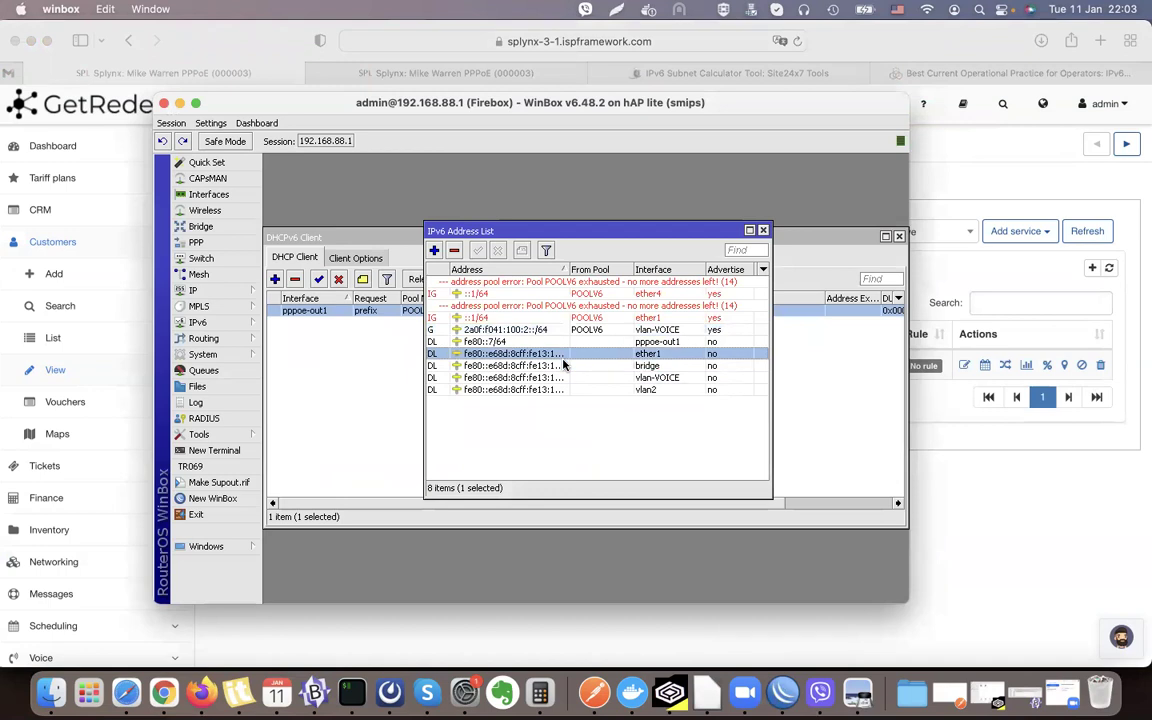
{"action": "key", "text": "Up"}
{"action": "key", "text": "Up"}
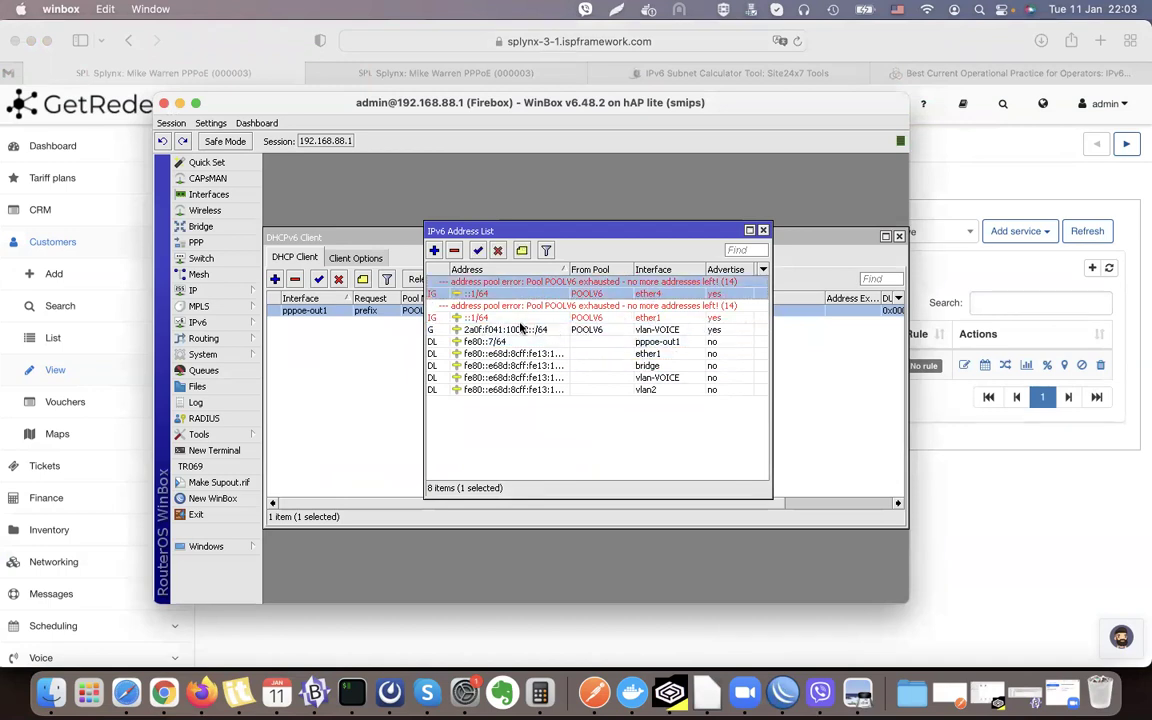
{"action": "key", "text": "Down"}
{"action": "key", "text": "Down"}
{"action": "key", "text": "Up"}
{"action": "key", "text": "Up"}
{"action": "key", "text": "Down"}
{"action": "key", "text": "Down"}
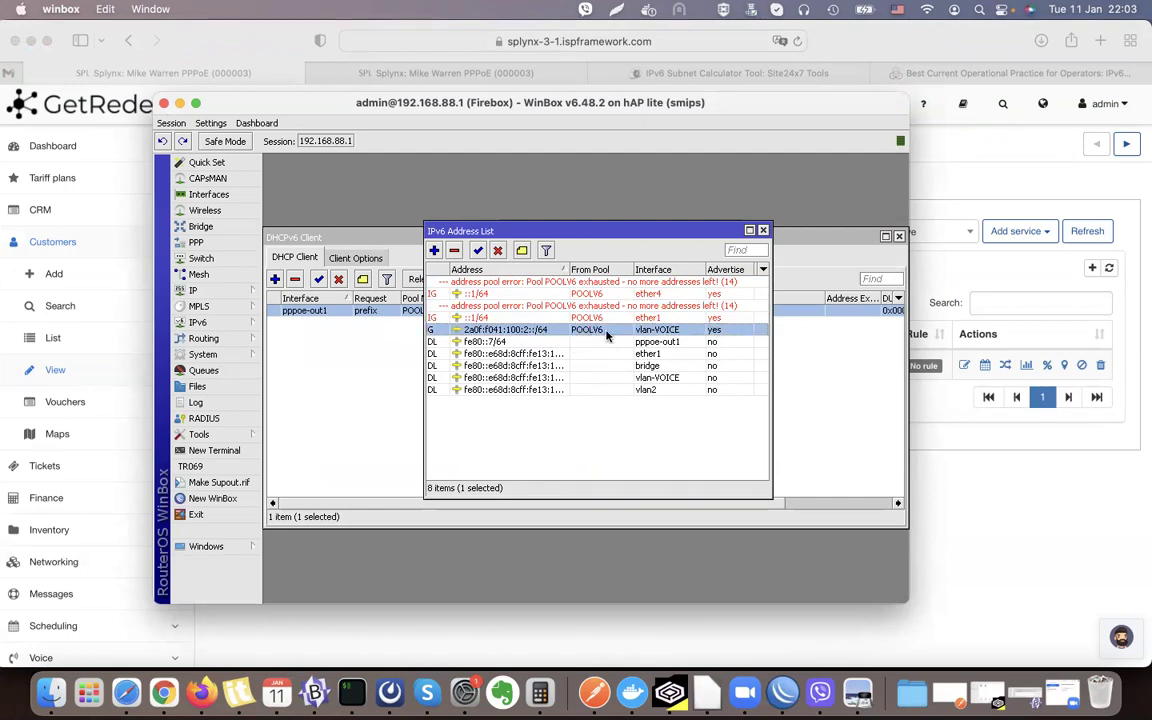
Step: Remove the two ::1/64 POOLV6 addresses on ether4 and ether1 from the IPv6 address list
{"action": "left_click", "coordinate": [575, 318]}
{"action": "left_click", "coordinate": [515, 293], "text": "ctrl"}
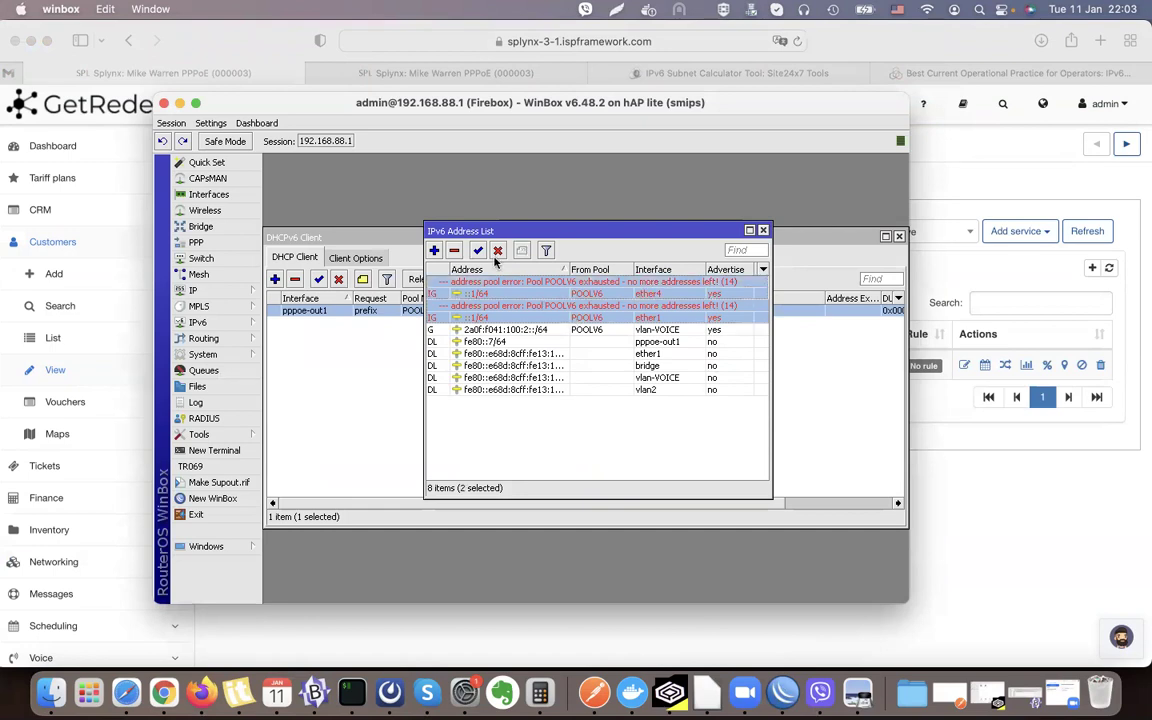
{"action": "left_click", "coordinate": [454, 250]}
Step: Review the settings of the POOLV6 address on vlan-VOICE, leaving them as they are
{"action": "left_click", "coordinate": [594, 283]}
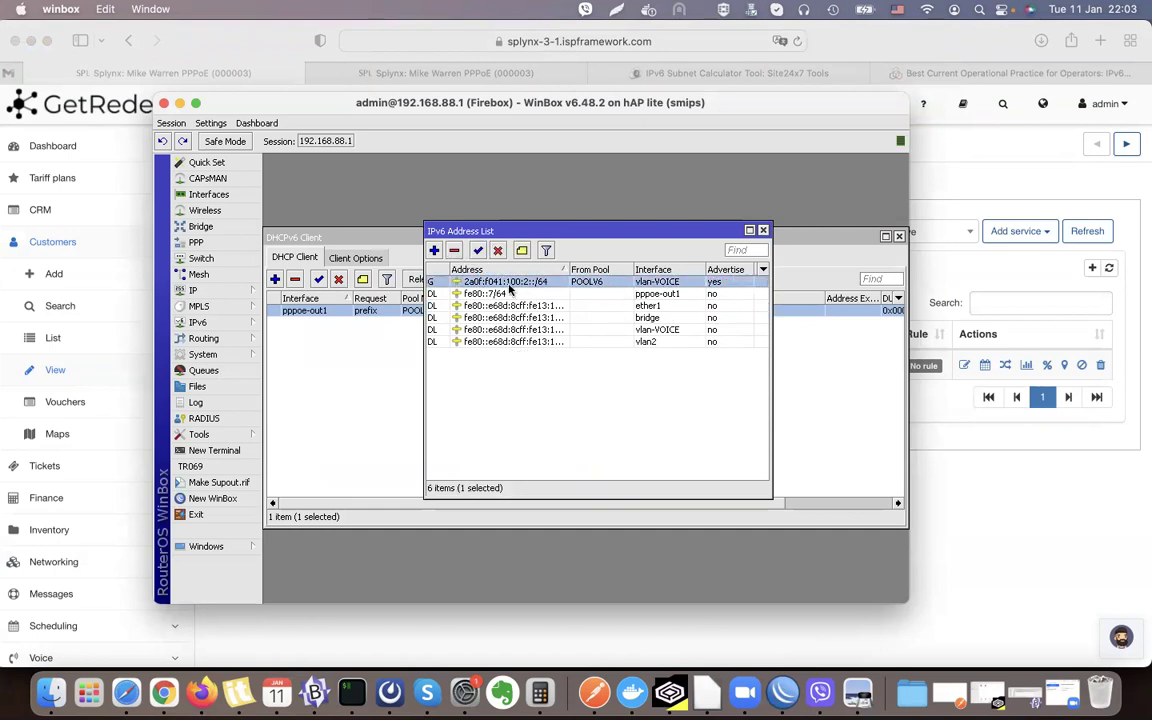
{"action": "double_click", "coordinate": [520, 283]}
{"action": "left_click", "coordinate": [501, 333]}
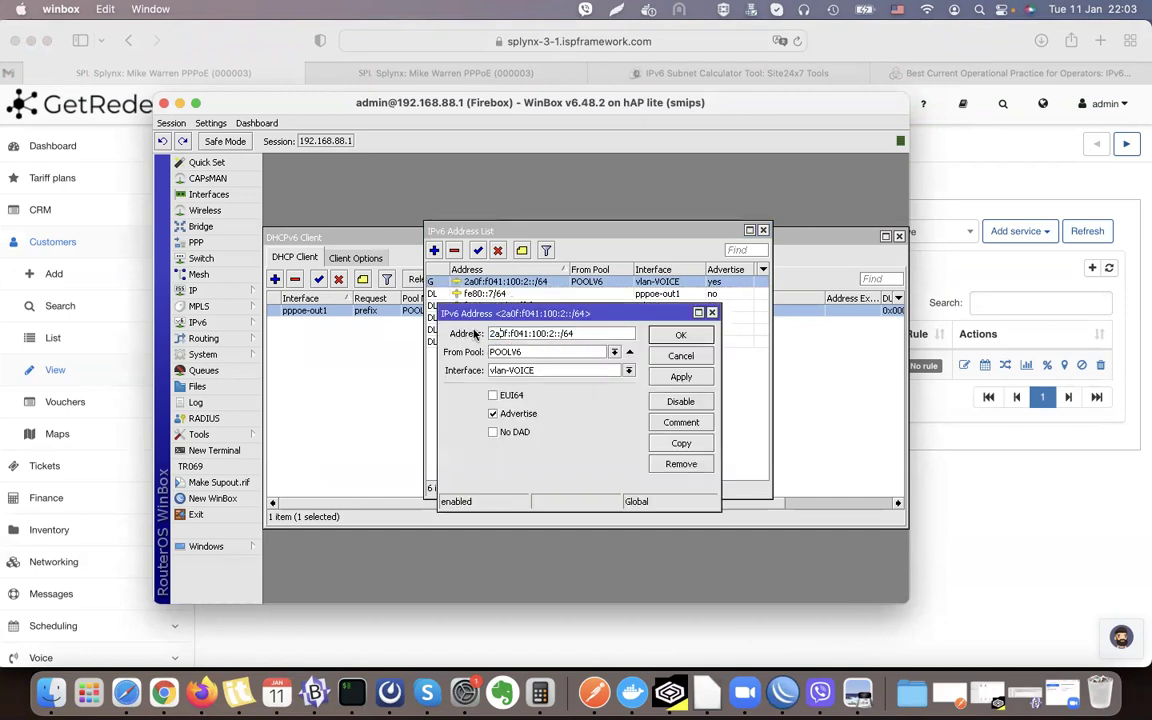
{"action": "left_click", "coordinate": [662, 335]}
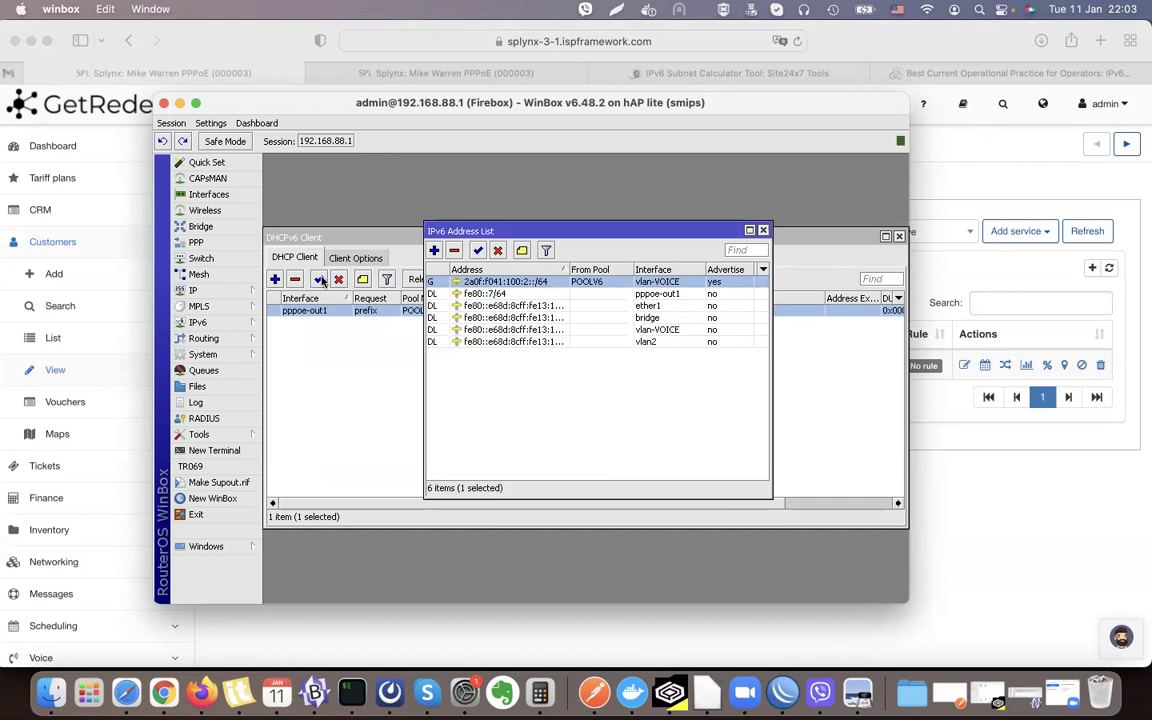
Step: Review the DHCPv6 client settings of the pppoe-out1 interface
{"action": "left_click", "coordinate": [222, 290]}
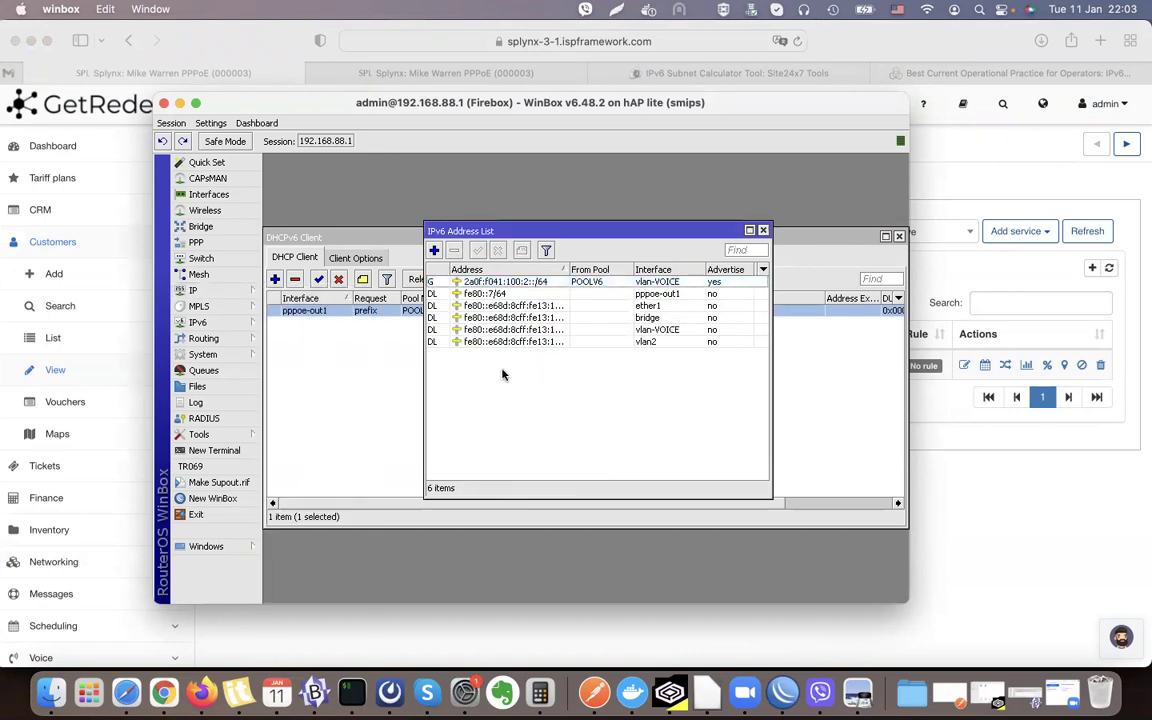
{"action": "left_click", "coordinate": [350, 375]}
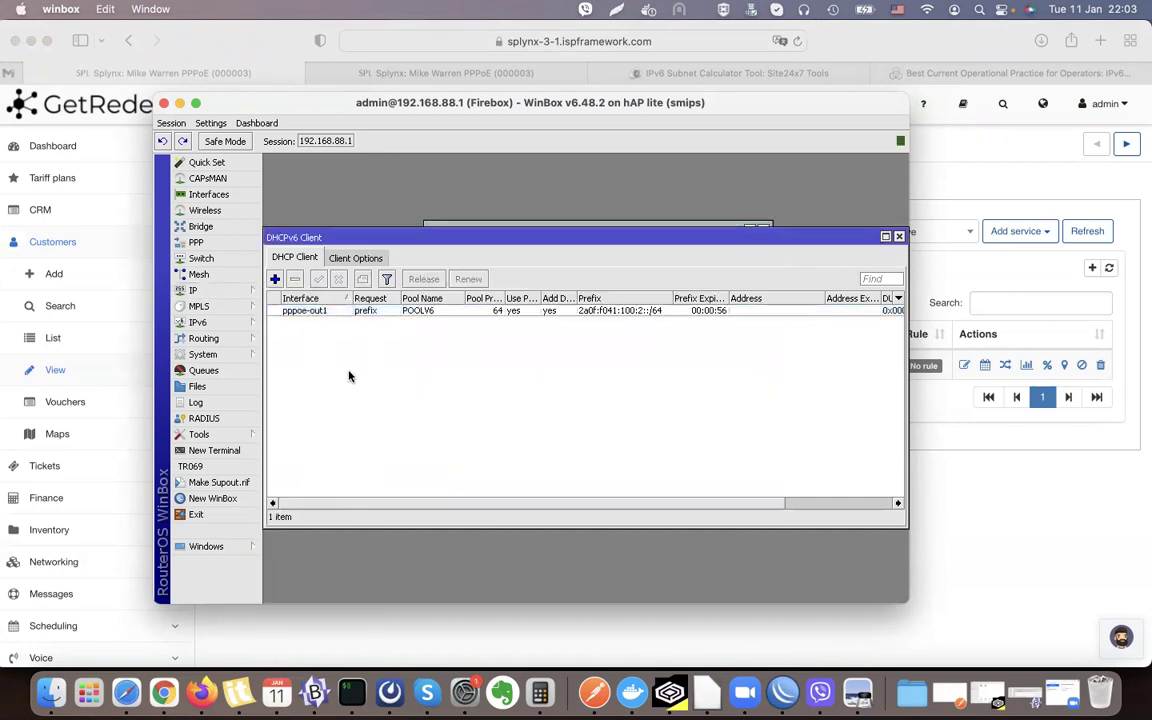
{"action": "double_click", "coordinate": [302, 310]}
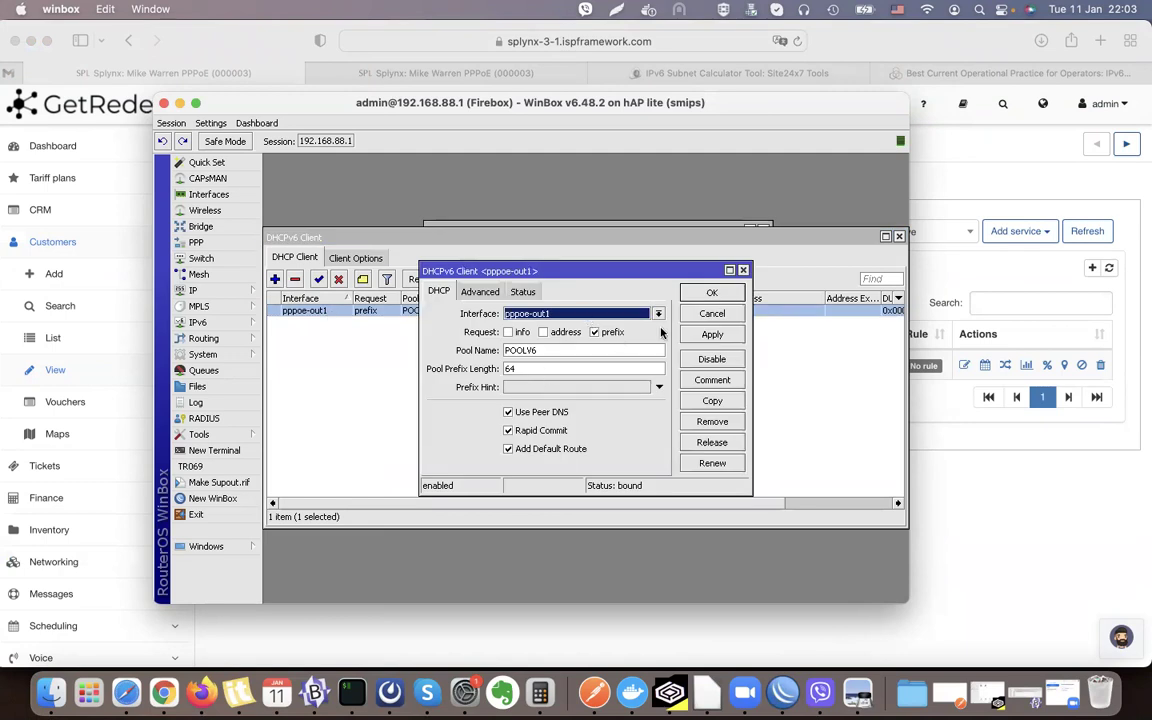
{"action": "left_click", "coordinate": [712, 292]}
Step: Return to the IPv6 address list and recheck the address prefix, pool and advertise option of the vlan-VOICE entry
{"action": "left_click", "coordinate": [440, 224]}
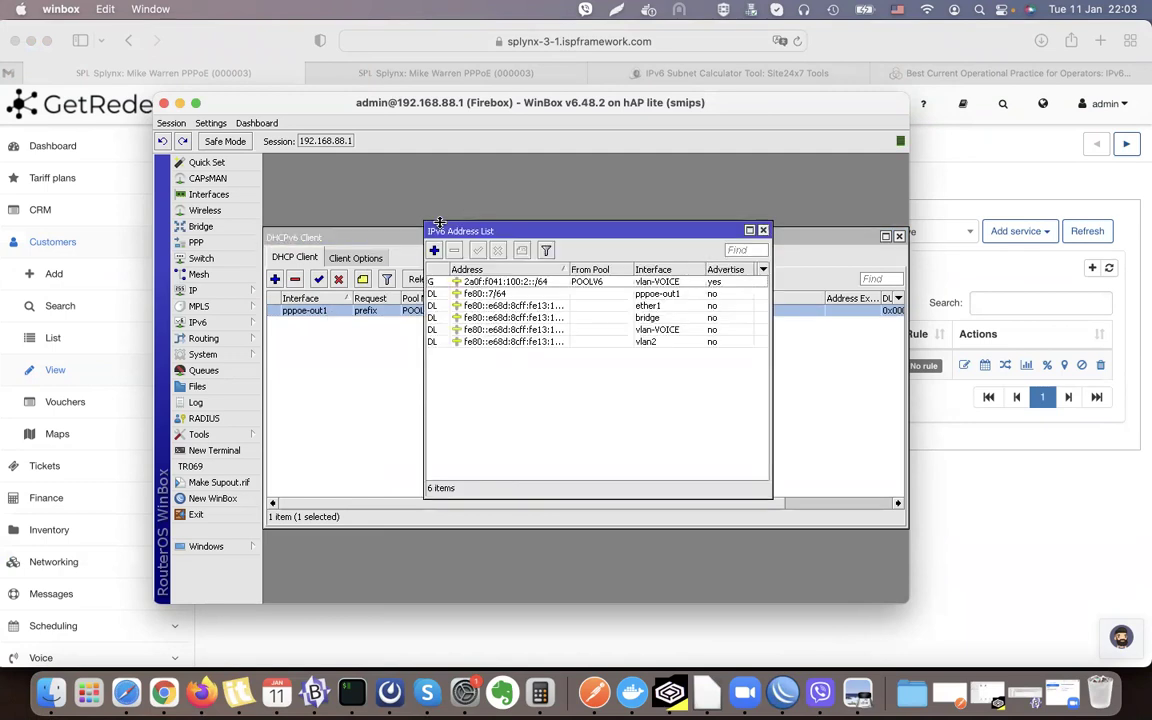
{"action": "double_click", "coordinate": [498, 281]}
{"action": "left_click", "coordinate": [570, 336]}
{"action": "double_click", "coordinate": [550, 340]}
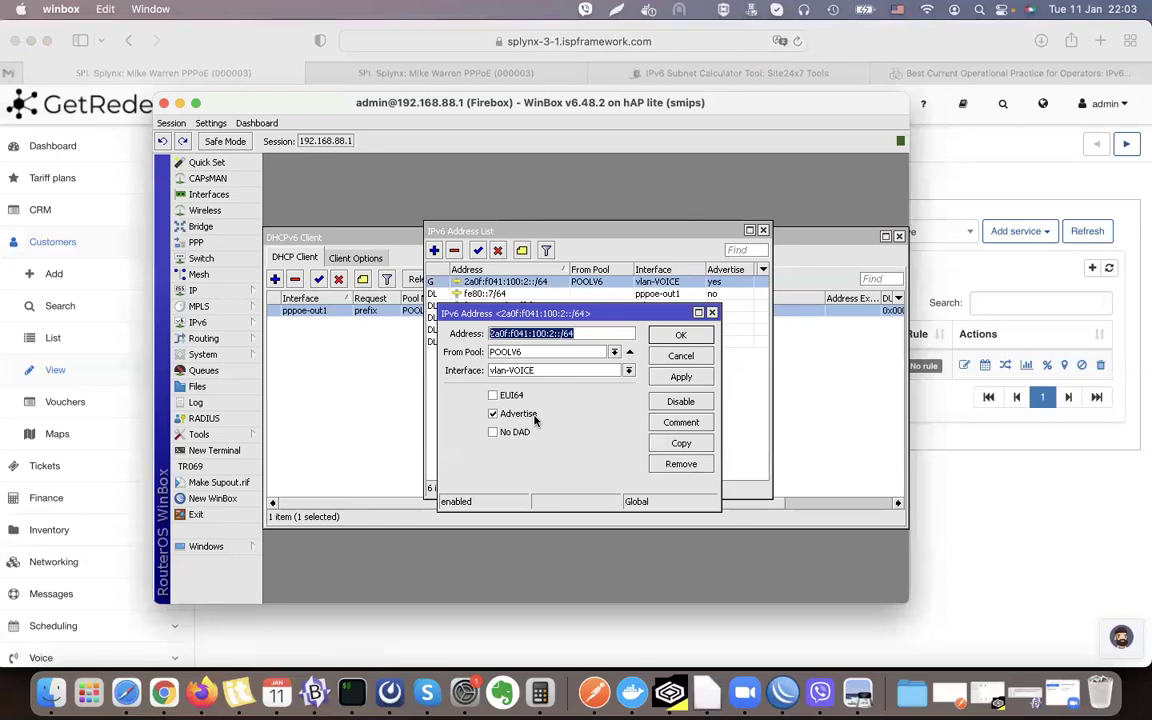
{"action": "left_click", "coordinate": [680, 335]}
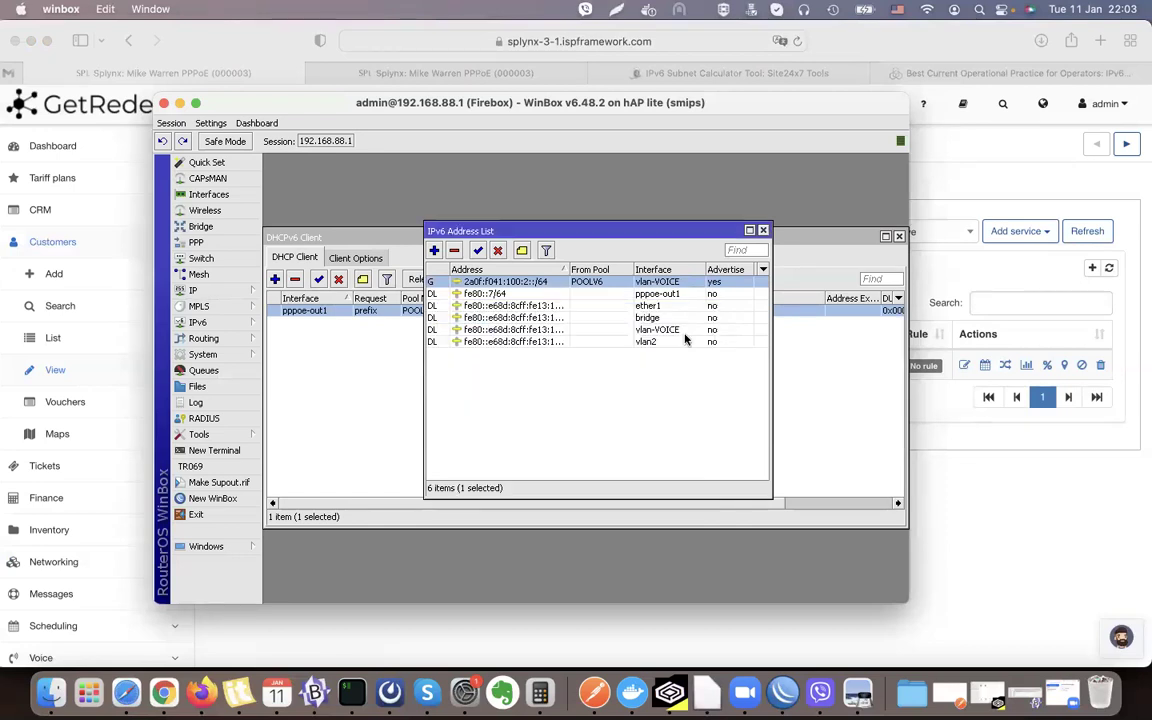
Step: Try to add a second IPv6 address ::1/64 from POOLV6 on ether4, and select the new entry
{"action": "left_click", "coordinate": [435, 251]}
{"action": "left_click", "coordinate": [503, 333]}
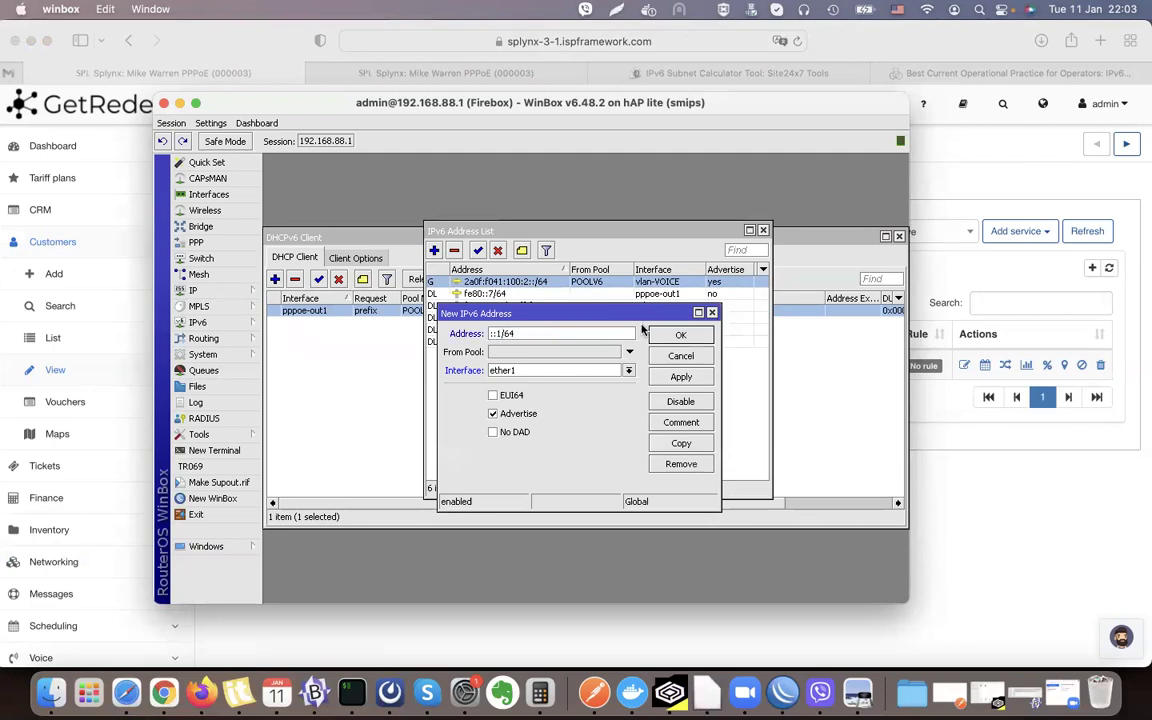
{"action": "left_click", "coordinate": [629, 352]}
{"action": "left_click", "coordinate": [518, 366]}
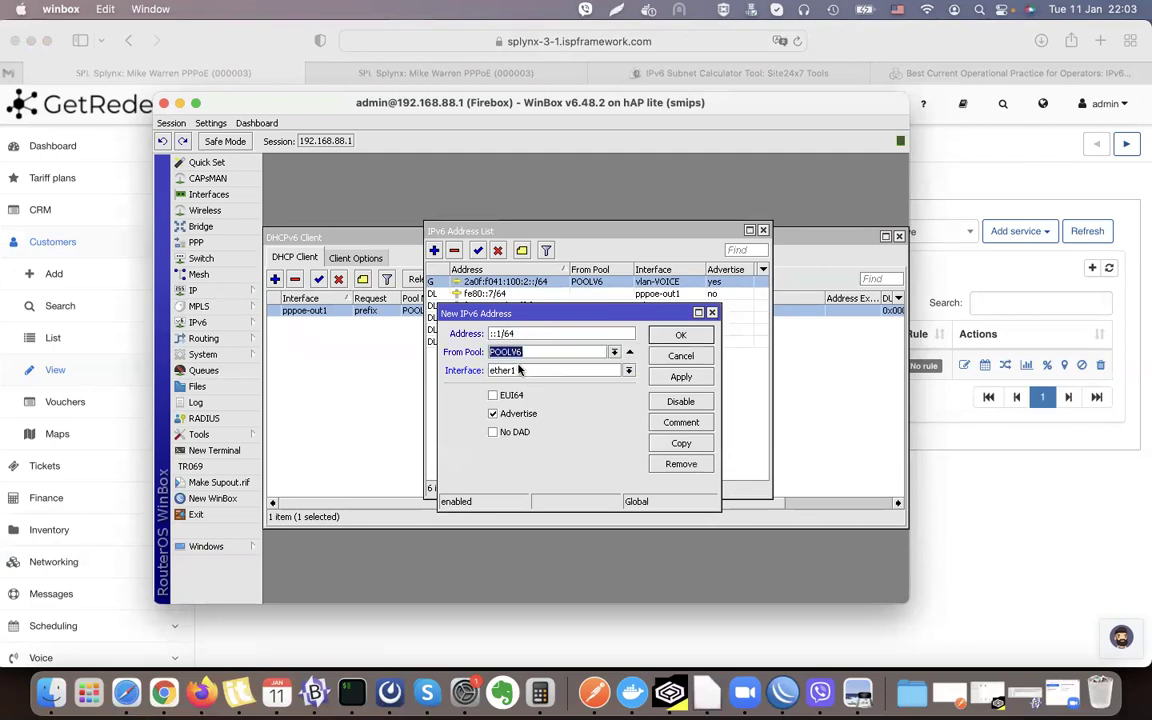
{"action": "left_click", "coordinate": [628, 371]}
{"action": "left_click", "coordinate": [560, 423]}
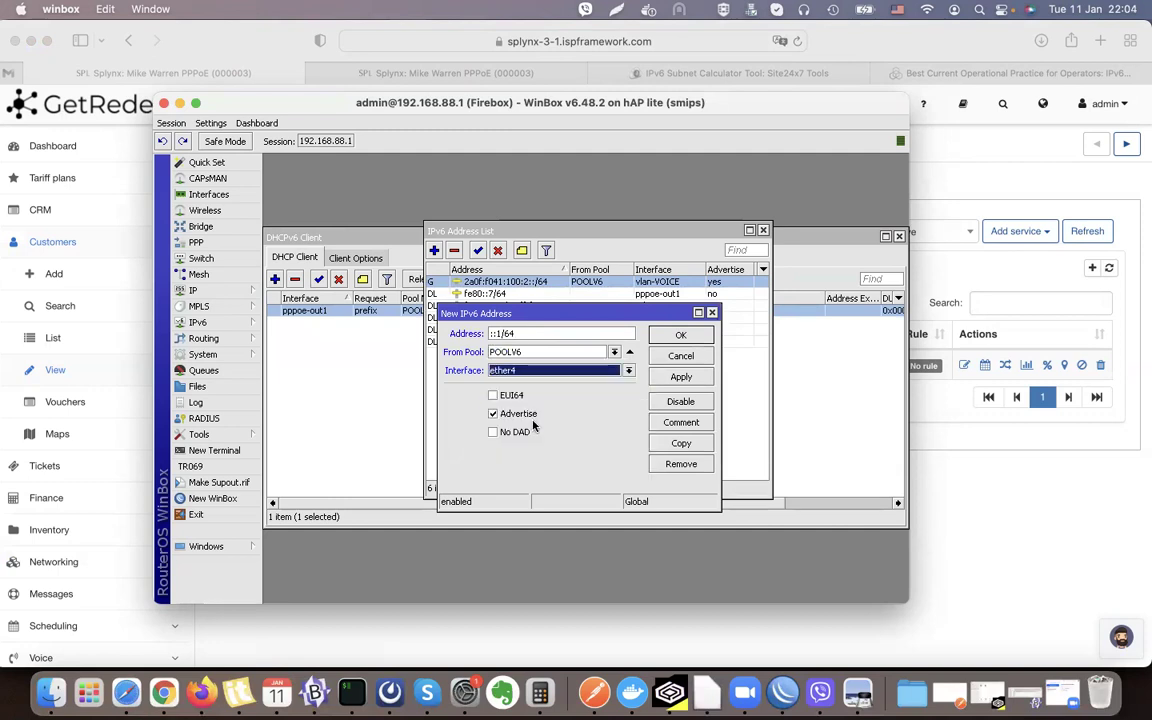
{"action": "left_click", "coordinate": [680, 377]}
{"action": "left_click", "coordinate": [675, 336]}
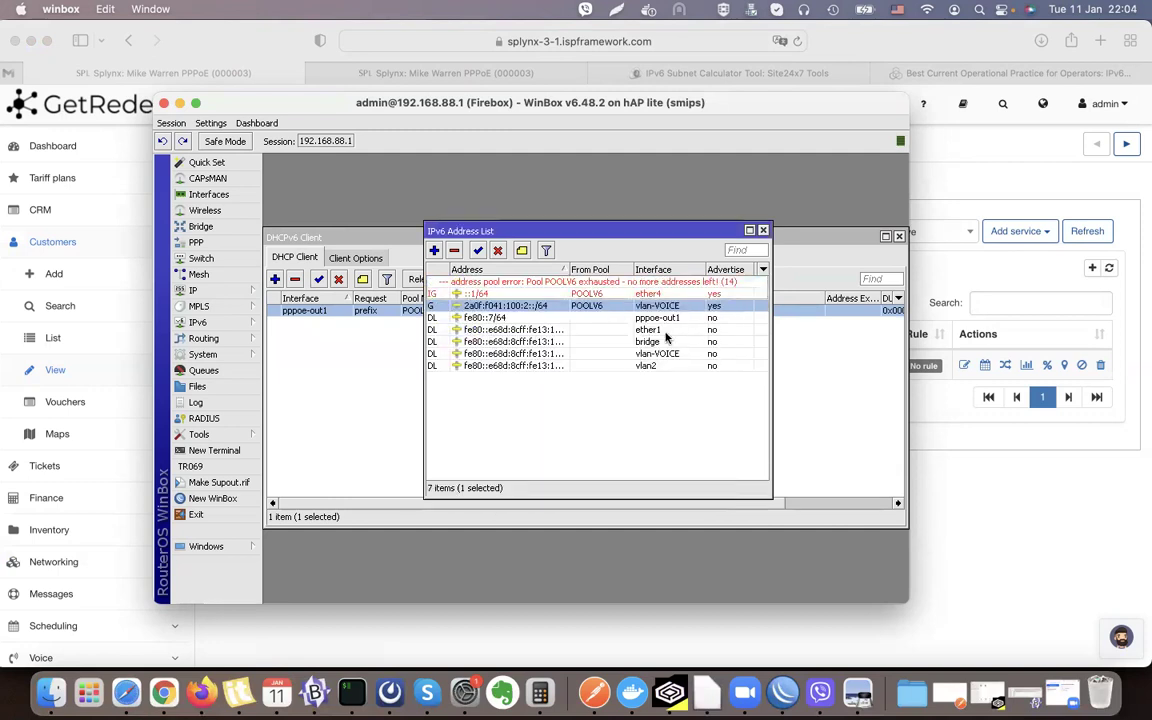
{"action": "left_click", "coordinate": [598, 294]}
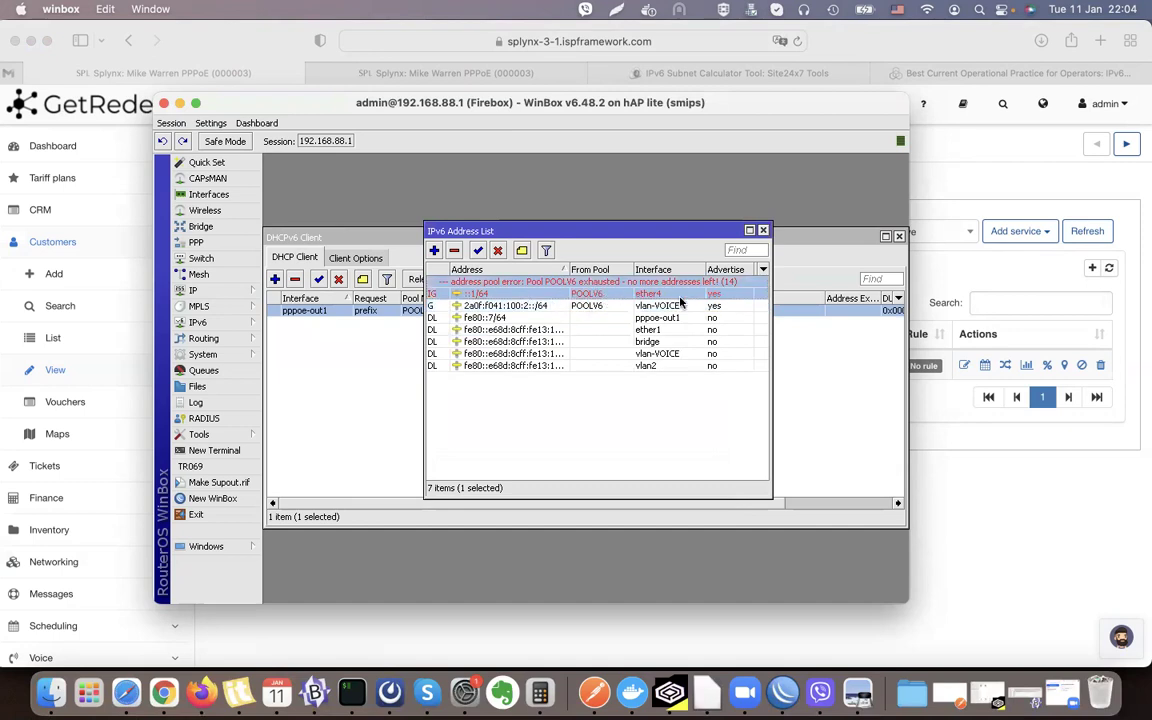
Step: Switch to Splynx, open the ppp1 Internet service for editing and clear its delegated IPv6 network
{"action": "left_click", "coordinate": [1004, 411]}
{"action": "left_click", "coordinate": [964, 365]}
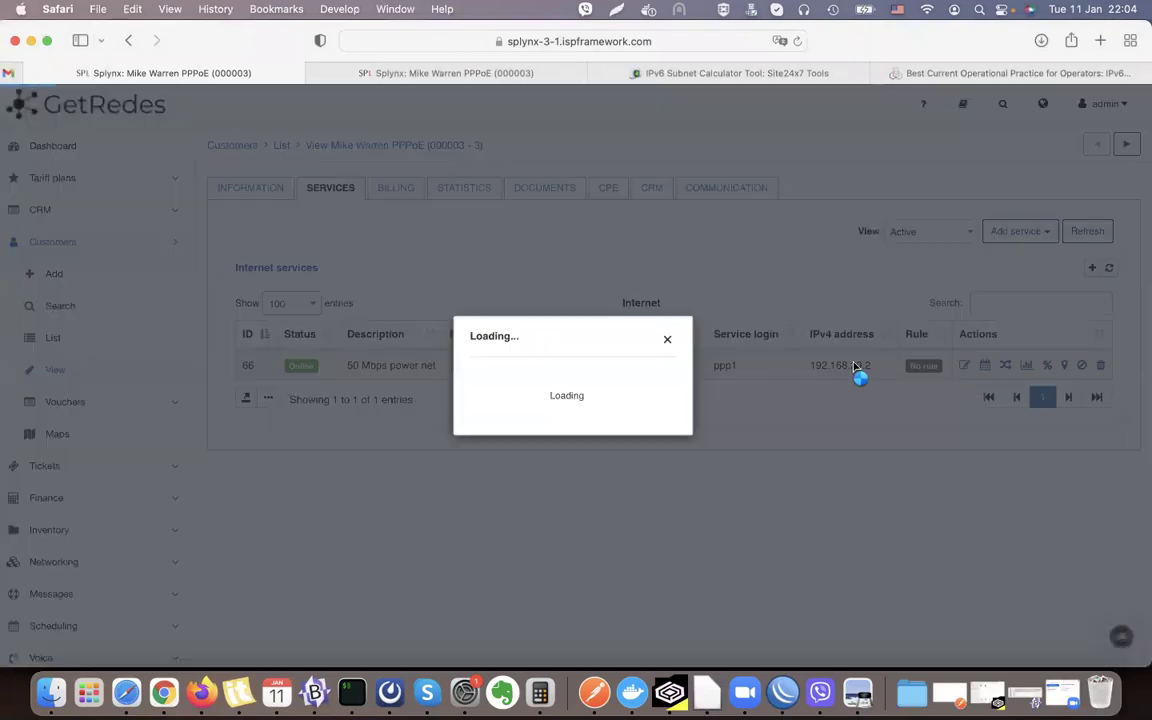
{"action": "scroll", "coordinate": [547, 386], "scroll_direction": "down", "scroll_amount": 5}
{"action": "scroll", "coordinate": [553, 460], "scroll_direction": "up", "scroll_amount": 1}
{"action": "left_click_drag", "start_coordinate": [575, 462], "coordinate": [468, 462]}
{"action": "key", "text": "BackSpace"}
Step: Choose 2a0f:f041:100:100::/56 from the NAS 1 range as the service's delegated IPv6 network and save the service
{"action": "left_click", "coordinate": [440, 471]}
{"action": "left_click", "coordinate": [515, 425]}
{"action": "scroll", "coordinate": [530, 480], "scroll_direction": "down", "scroll_amount": 3}
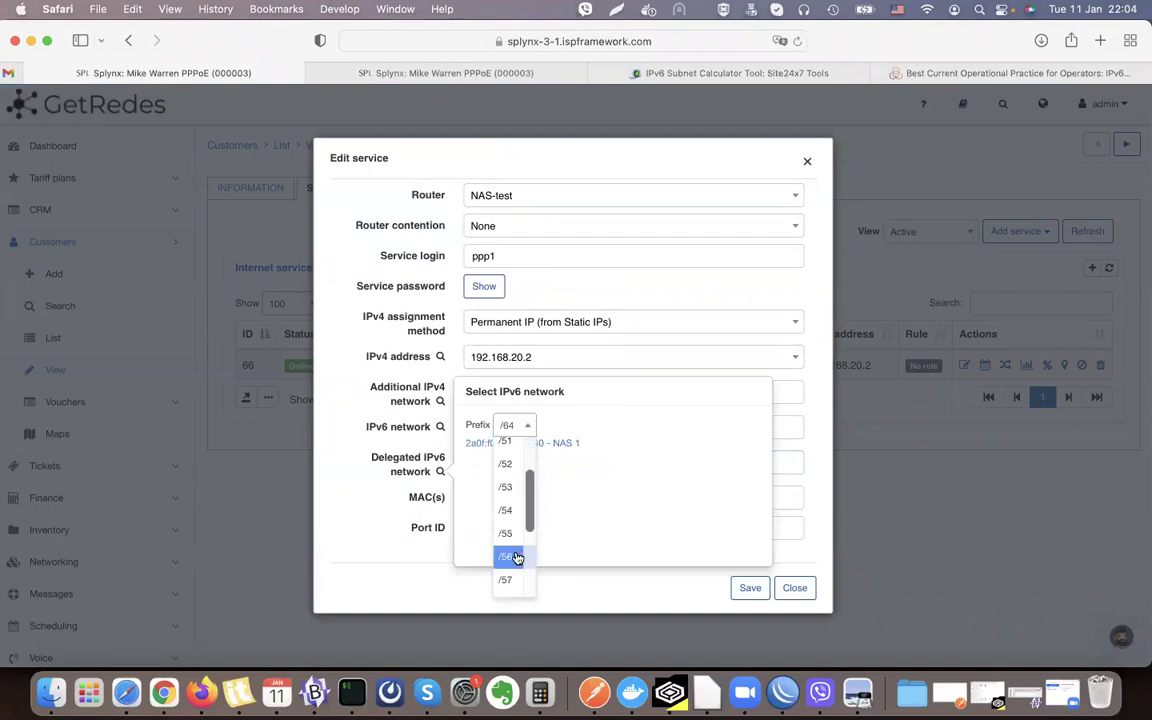
{"action": "left_click", "coordinate": [520, 553]}
{"action": "left_click", "coordinate": [568, 443]}
{"action": "scroll", "coordinate": [600, 480], "scroll_direction": "down", "scroll_amount": 2}
{"action": "scroll", "coordinate": [528, 494], "scroll_direction": "up", "scroll_amount": 3}
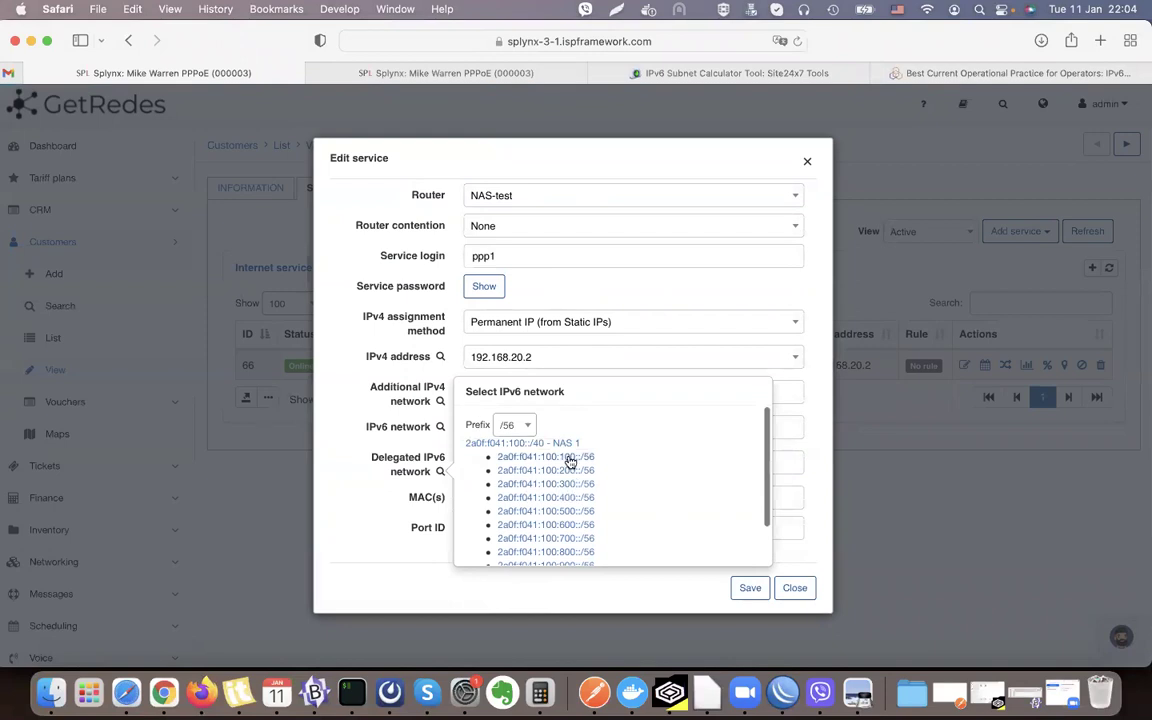
{"action": "left_click", "coordinate": [566, 459]}
{"action": "left_click", "coordinate": [752, 589]}
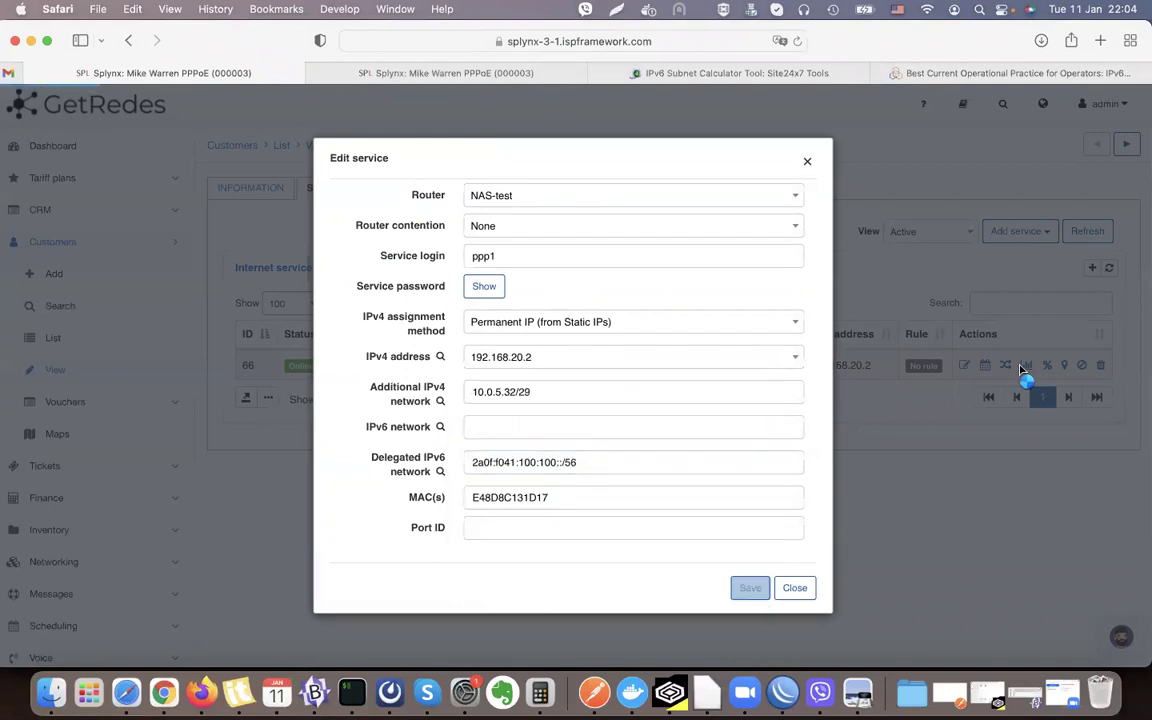
Step: Switch to WinBox and check the POOLV6 entries, the DHCPv6 client prefix and the vlan-VOICE address settings
{"action": "left_click", "coordinate": [782, 692]}
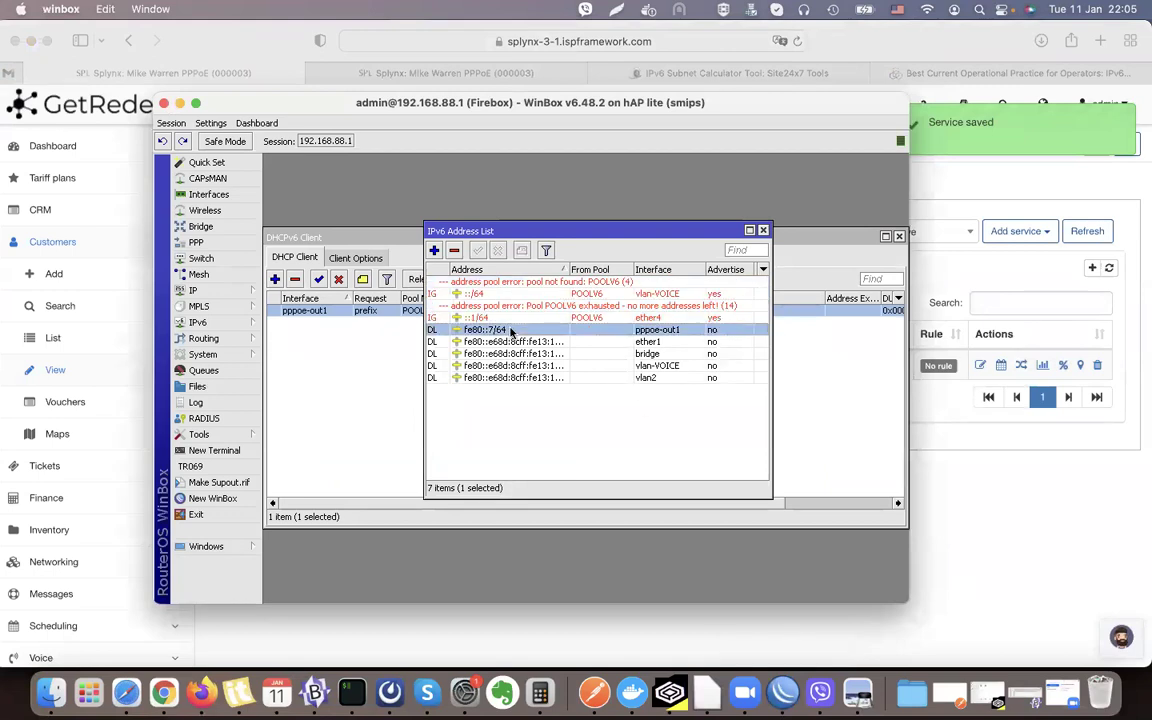
{"action": "left_click", "coordinate": [516, 294]}
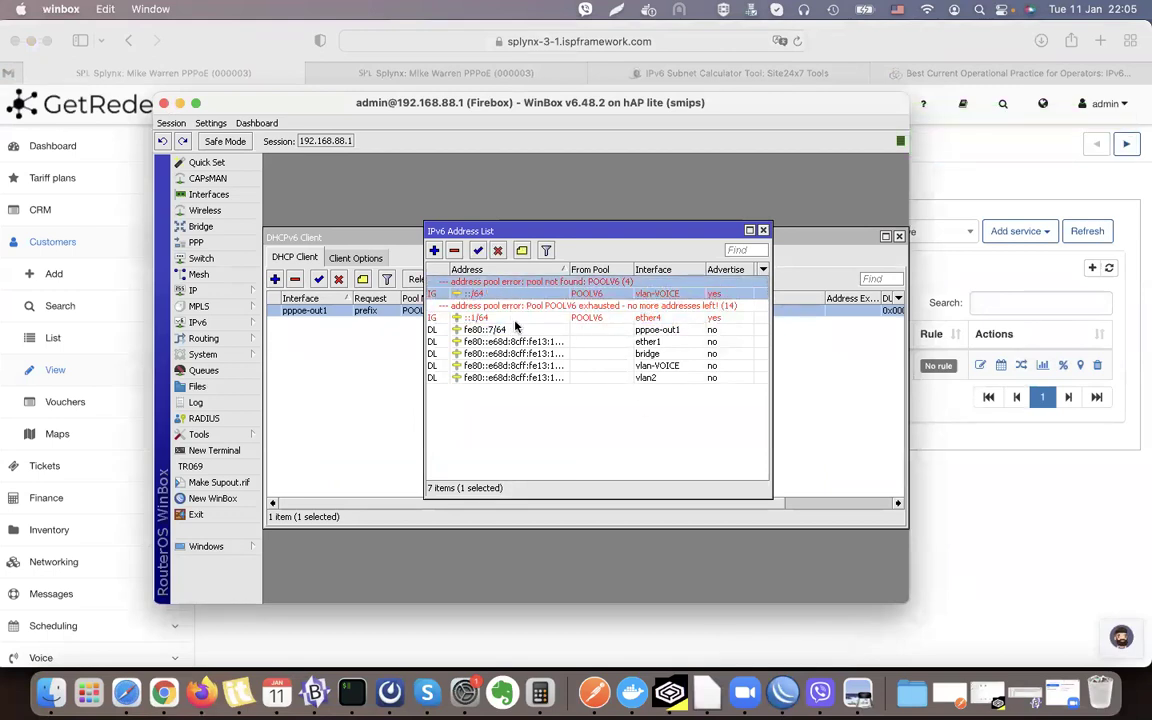
{"action": "left_click", "coordinate": [522, 314]}
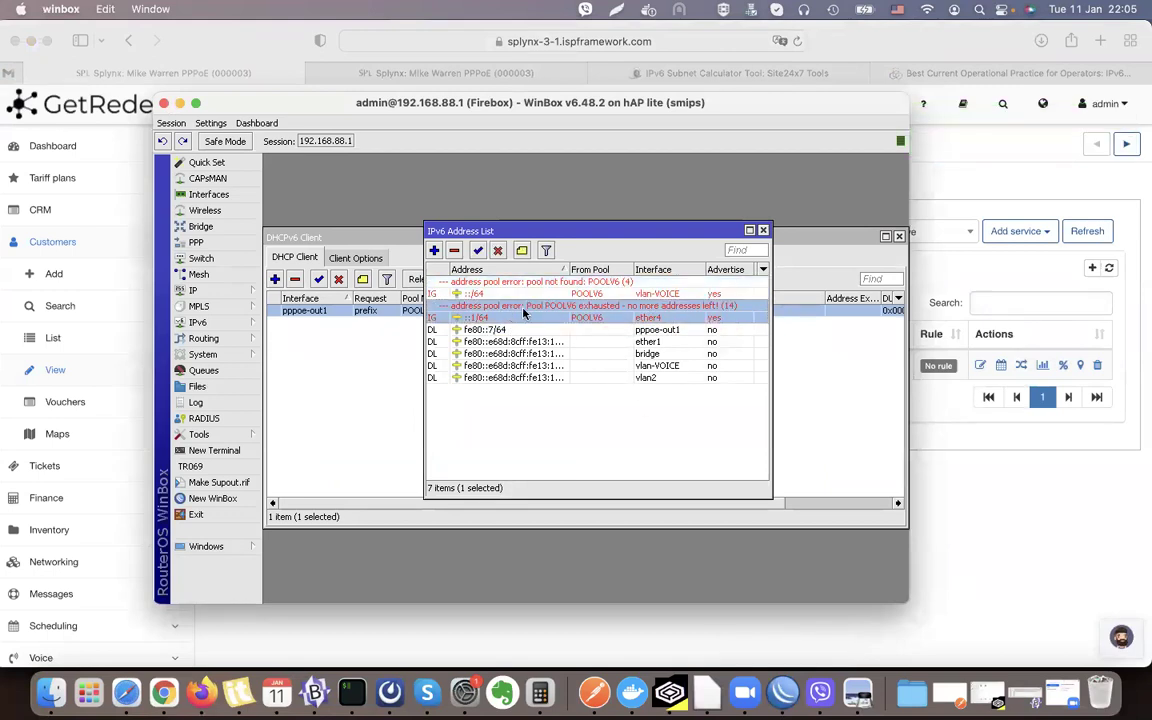
{"action": "left_click", "coordinate": [334, 368]}
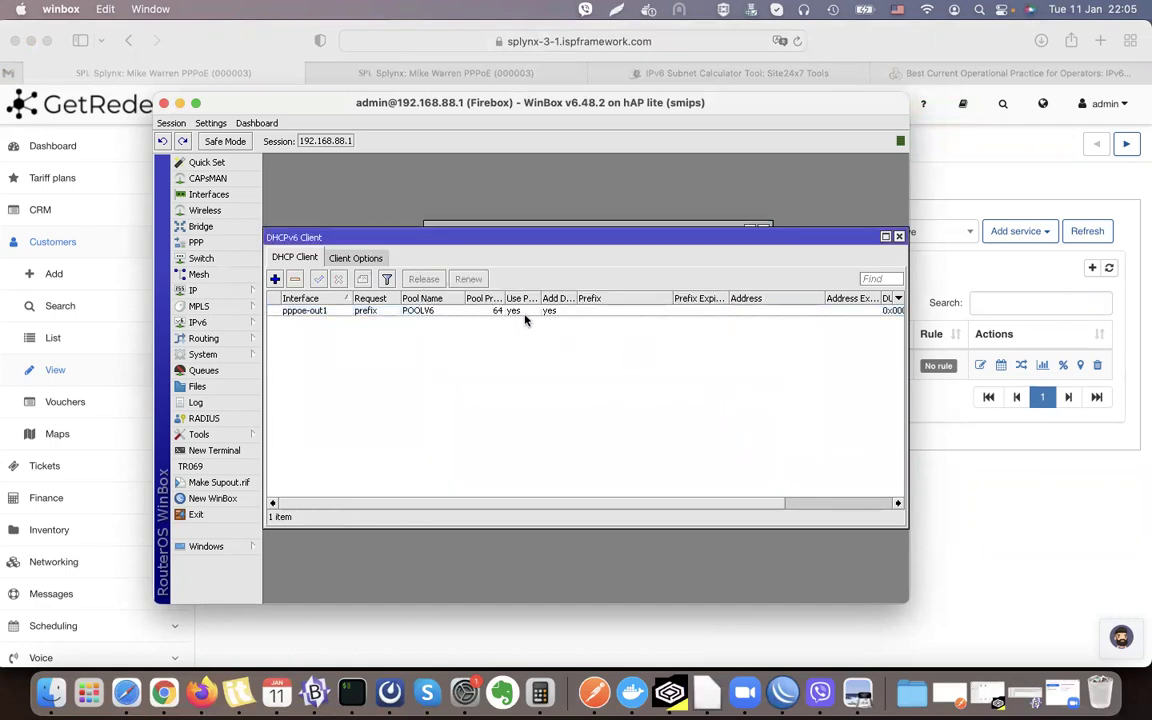
{"action": "left_click", "coordinate": [537, 225]}
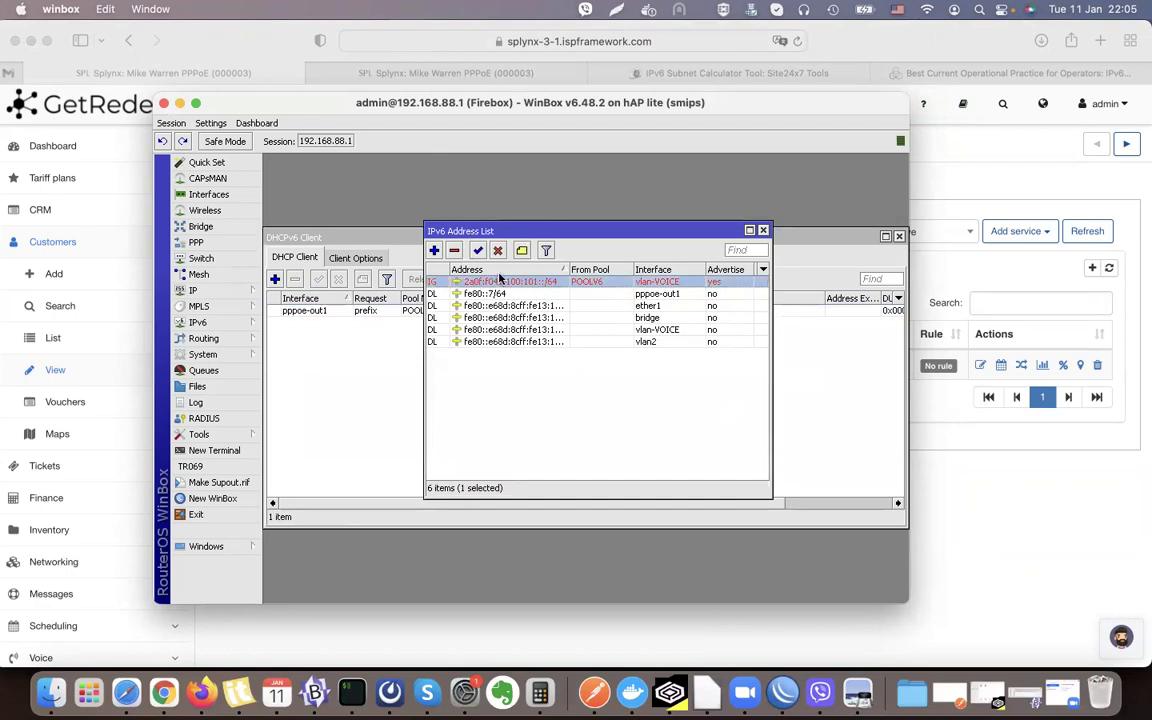
{"action": "double_click", "coordinate": [498, 283]}
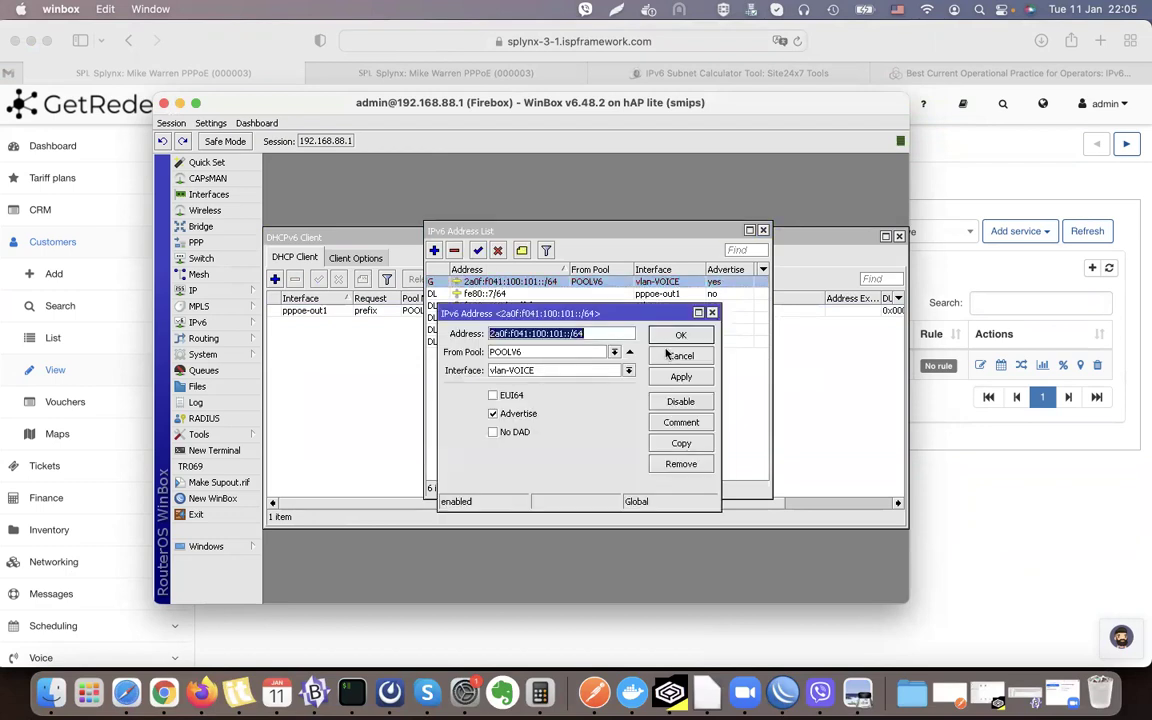
{"action": "left_click", "coordinate": [681, 336]}
Step: Add an IPv6 address ::1/64 from POOLV6 on the ether4 interface with advertising enabled
{"action": "left_click", "coordinate": [434, 250]}
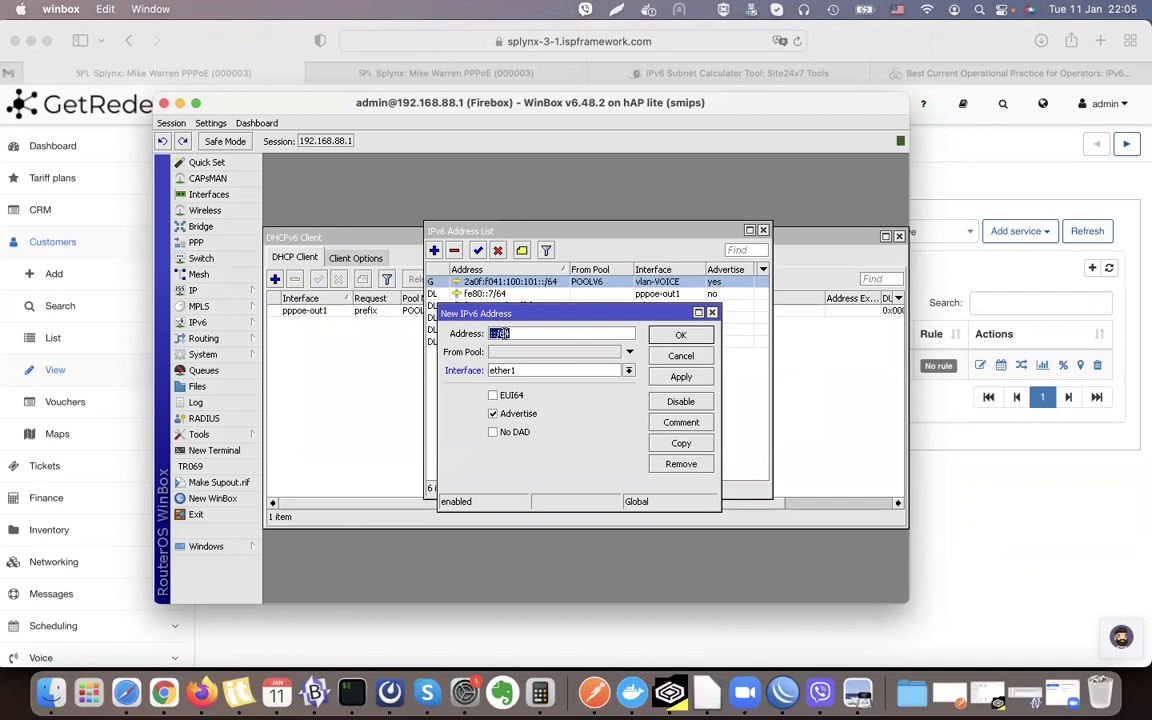
{"action": "left_click", "coordinate": [628, 370]}
{"action": "left_click", "coordinate": [517, 428]}
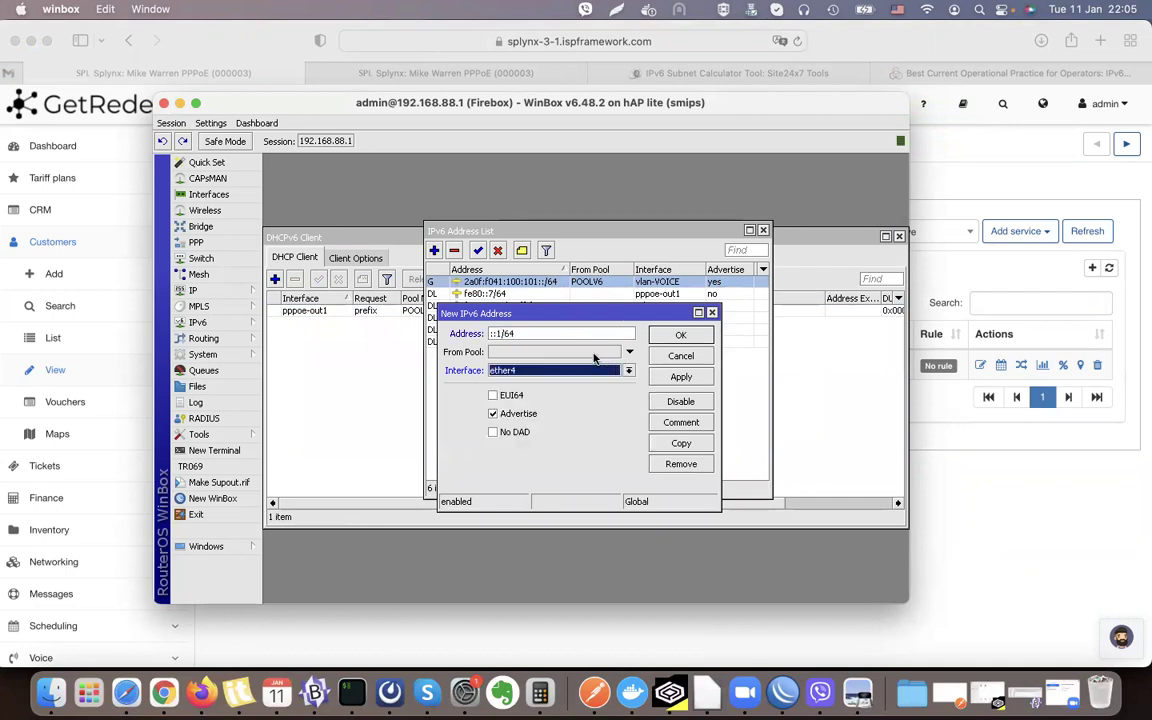
{"action": "left_click", "coordinate": [629, 352]}
{"action": "left_click", "coordinate": [615, 353]}
{"action": "left_click", "coordinate": [504, 364]}
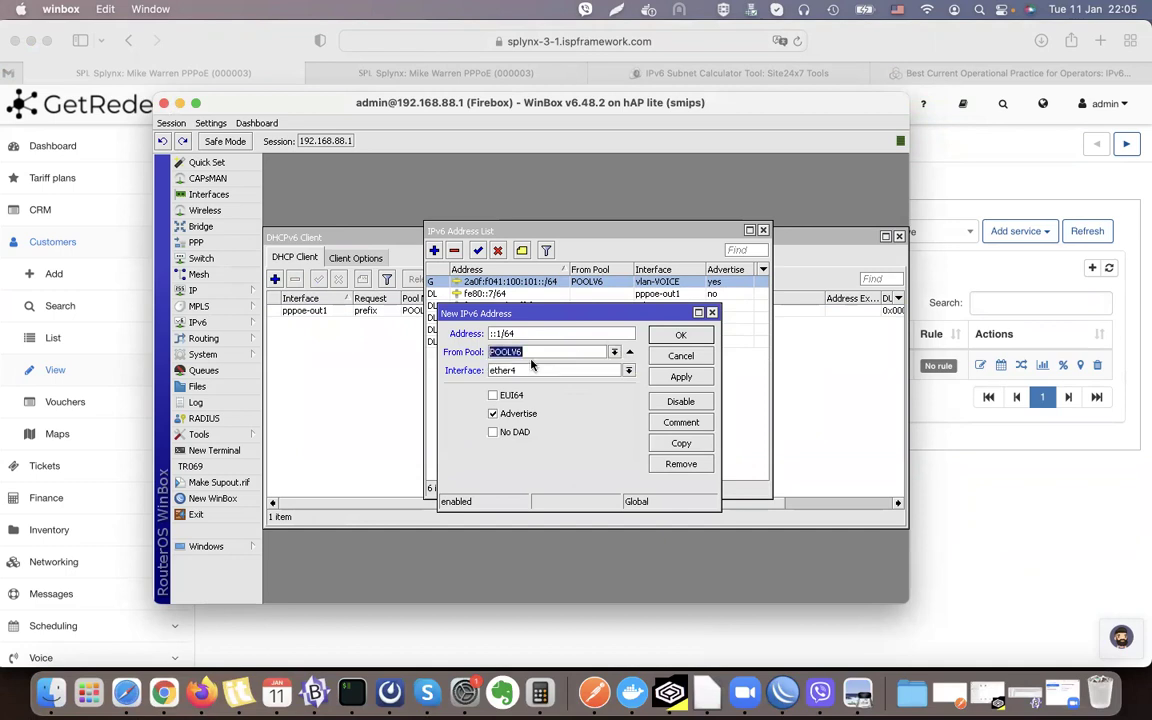
{"action": "left_click", "coordinate": [681, 376]}
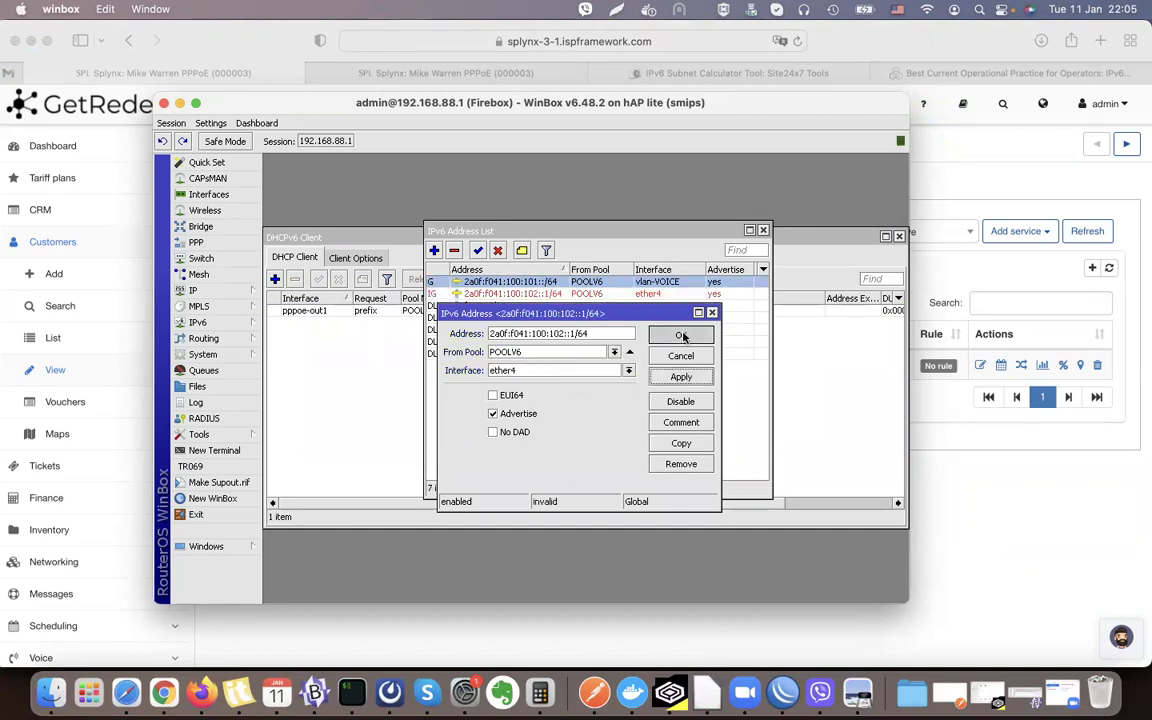
{"action": "left_click", "coordinate": [681, 335]}
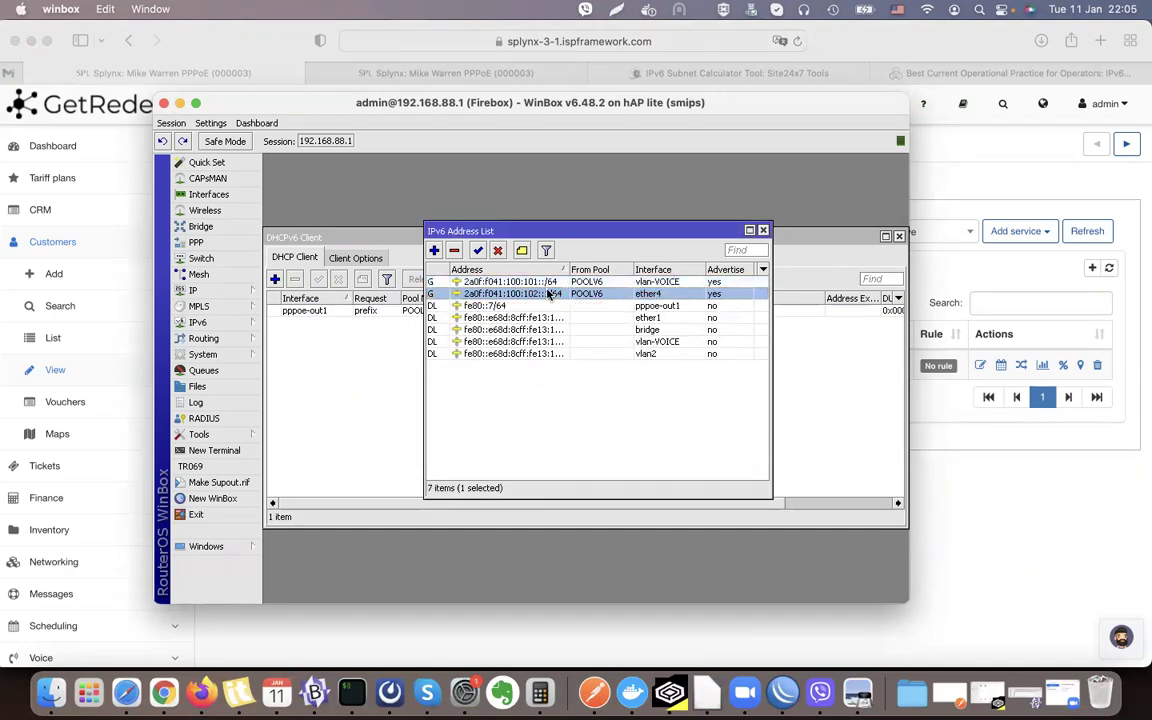
Step: Compare the vlan-VOICE and ether4 IPv6 addresses and check the USB LAN adapter's IPv6 address in the macOS Network preferences
{"action": "left_click", "coordinate": [630, 284]}
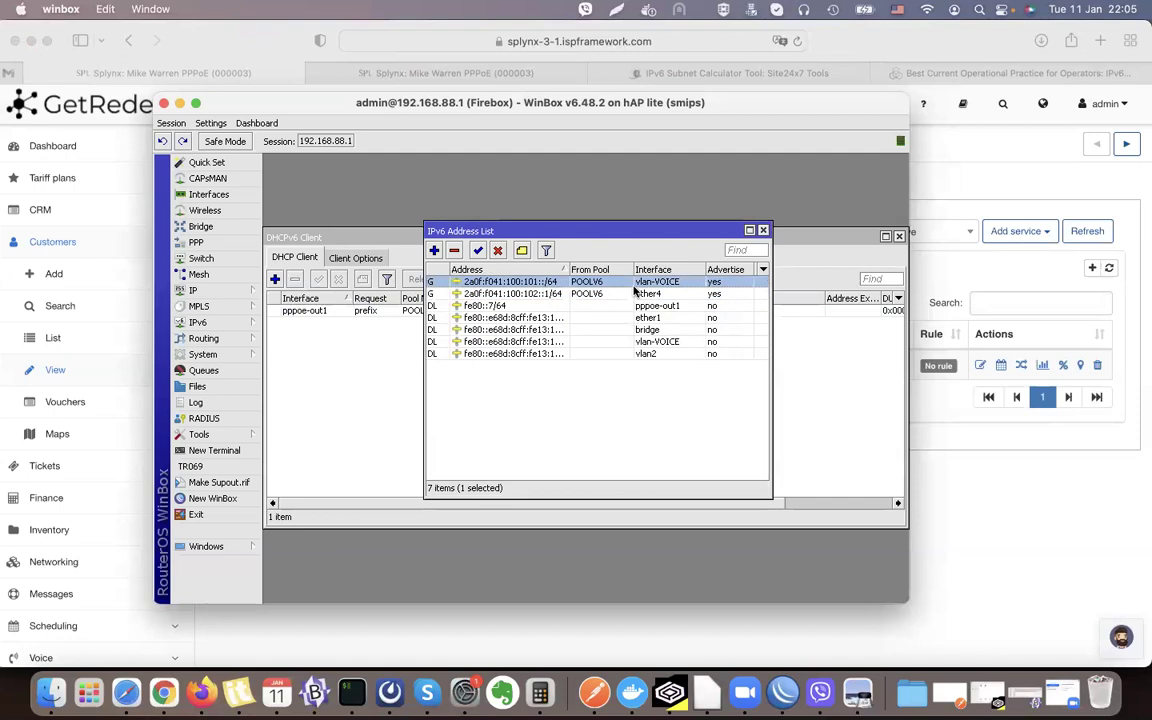
{"action": "left_click", "coordinate": [547, 292]}
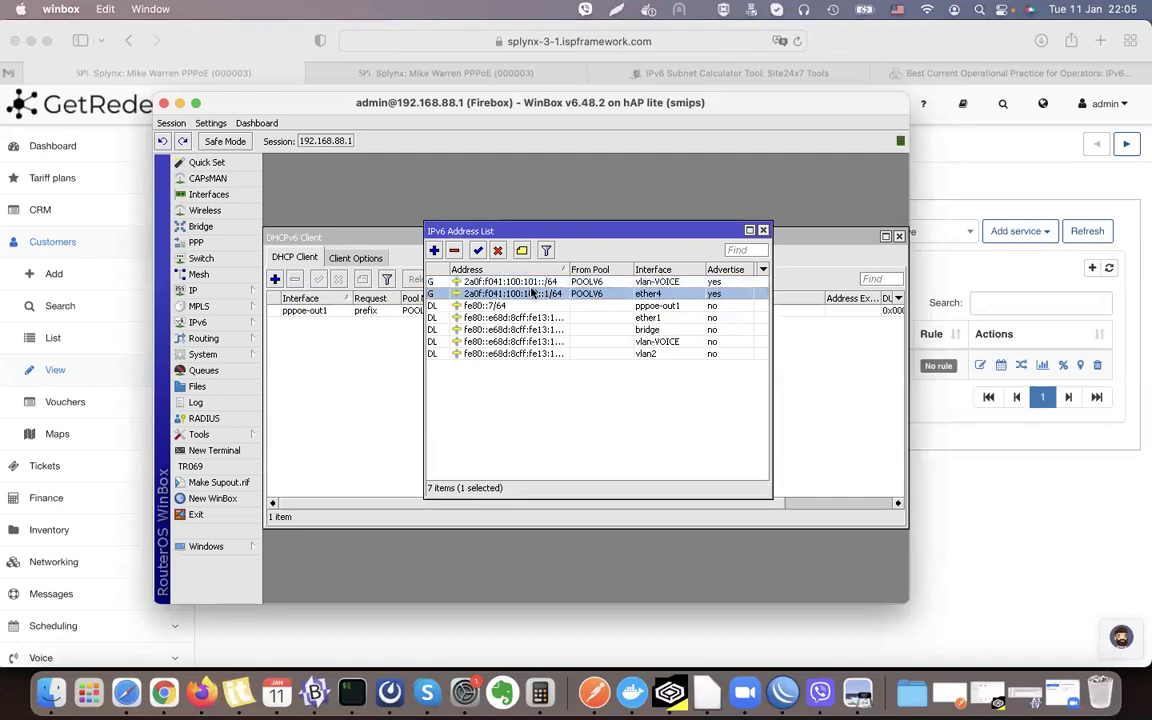
{"action": "left_click", "coordinate": [928, 9]}
{"action": "left_click", "coordinate": [876, 124]}
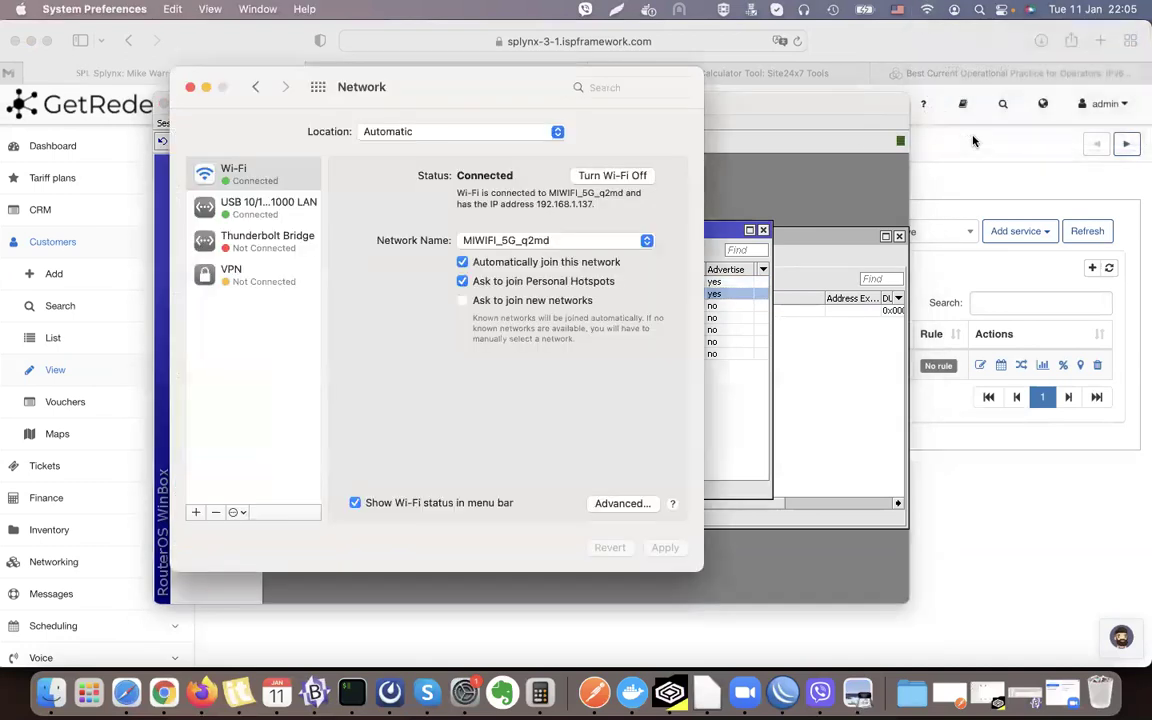
{"action": "left_click", "coordinate": [242, 212]}
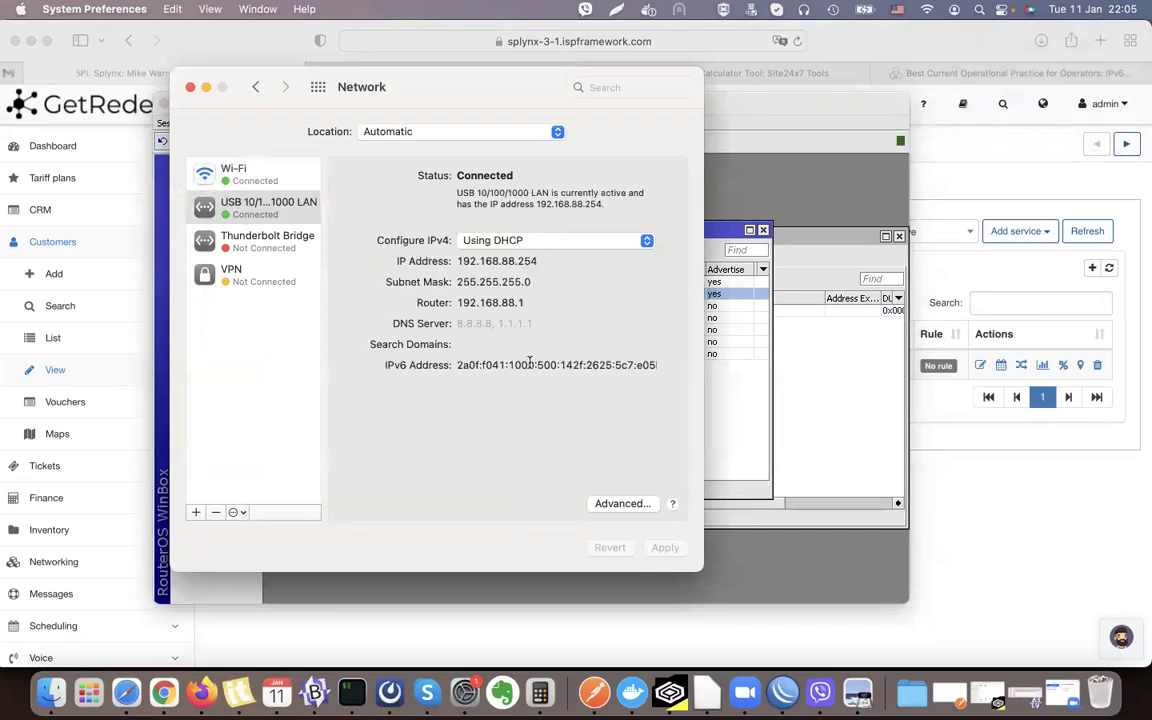
{"action": "left_click_drag", "start_coordinate": [462, 365], "coordinate": [486, 432]}
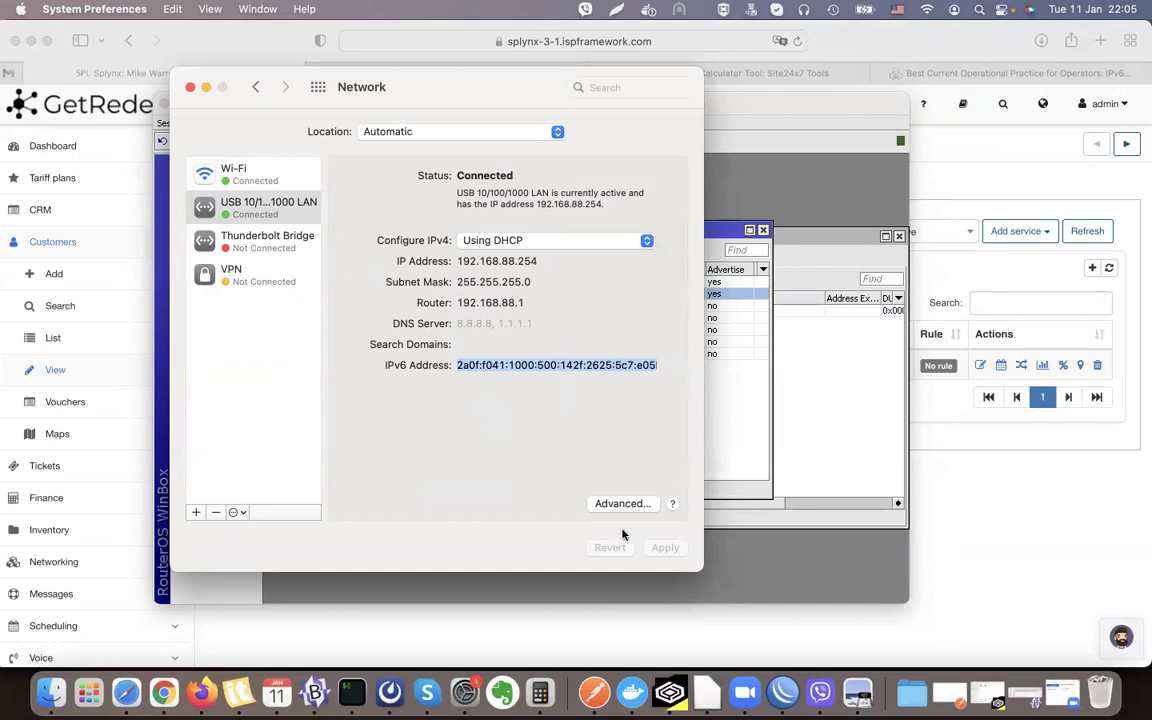
{"action": "left_click", "coordinate": [190, 88]}
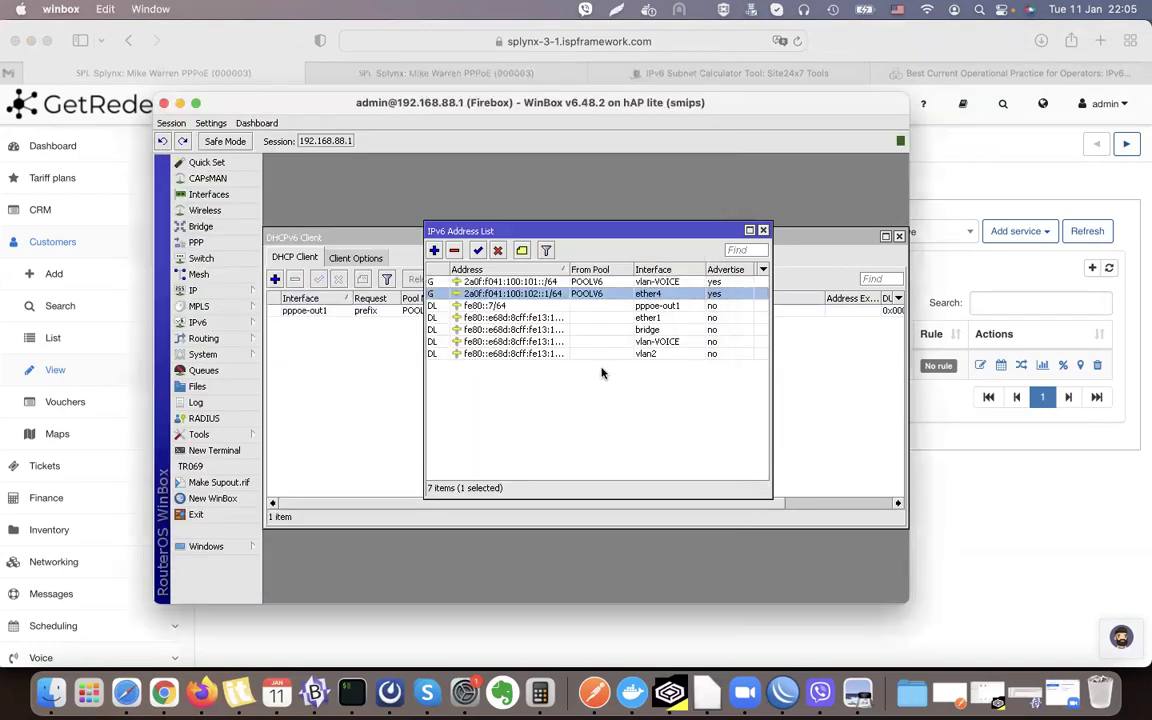
Step: Reopen the macOS Network preferences and recheck the USB LAN adapter's IPv6 address against the router's address list
{"action": "left_click", "coordinate": [538, 284]}
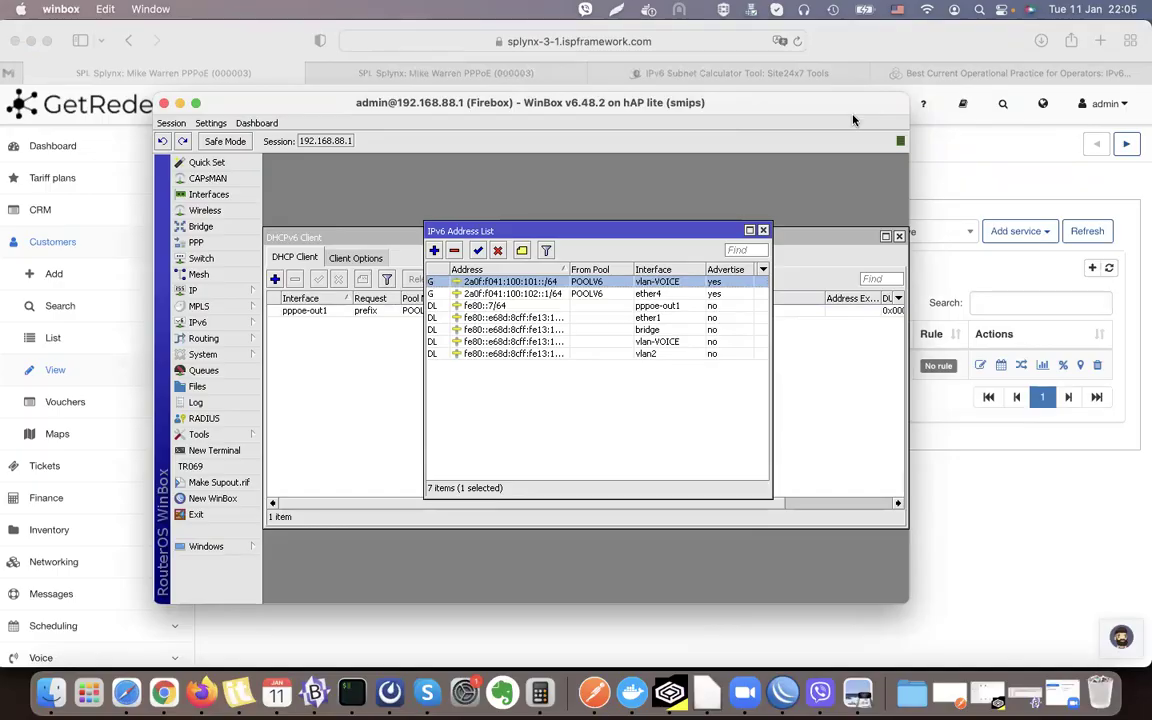
{"action": "left_click", "coordinate": [927, 12]}
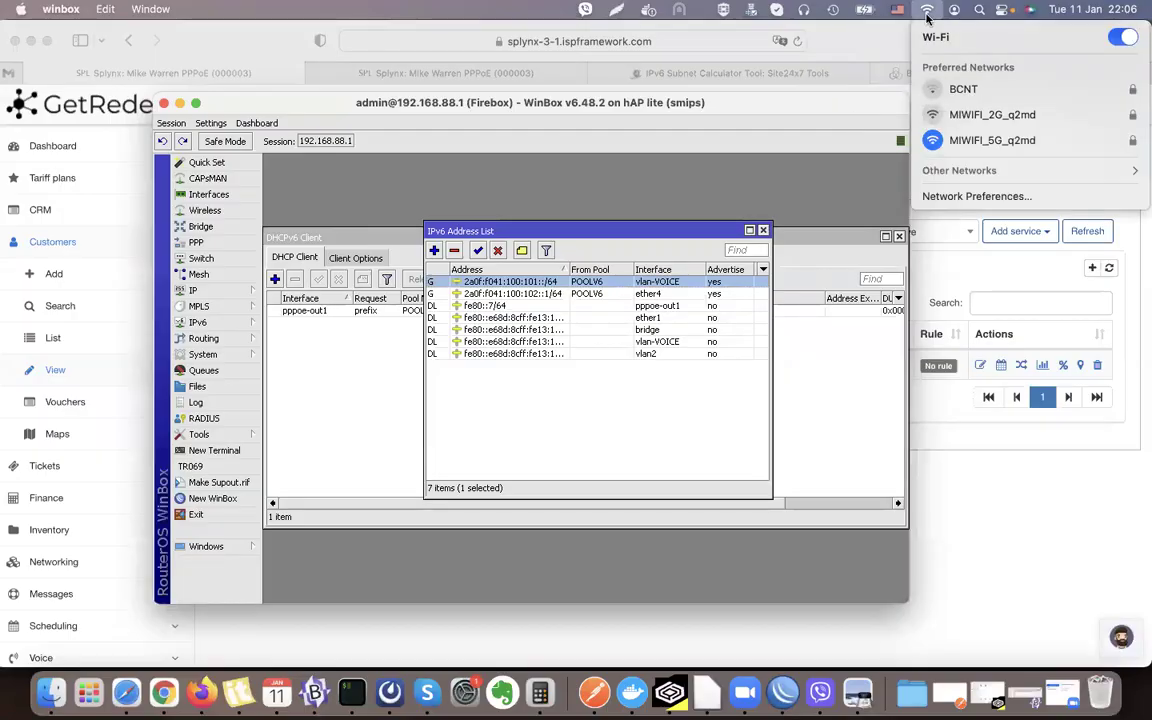
{"action": "left_click", "coordinate": [960, 195]}
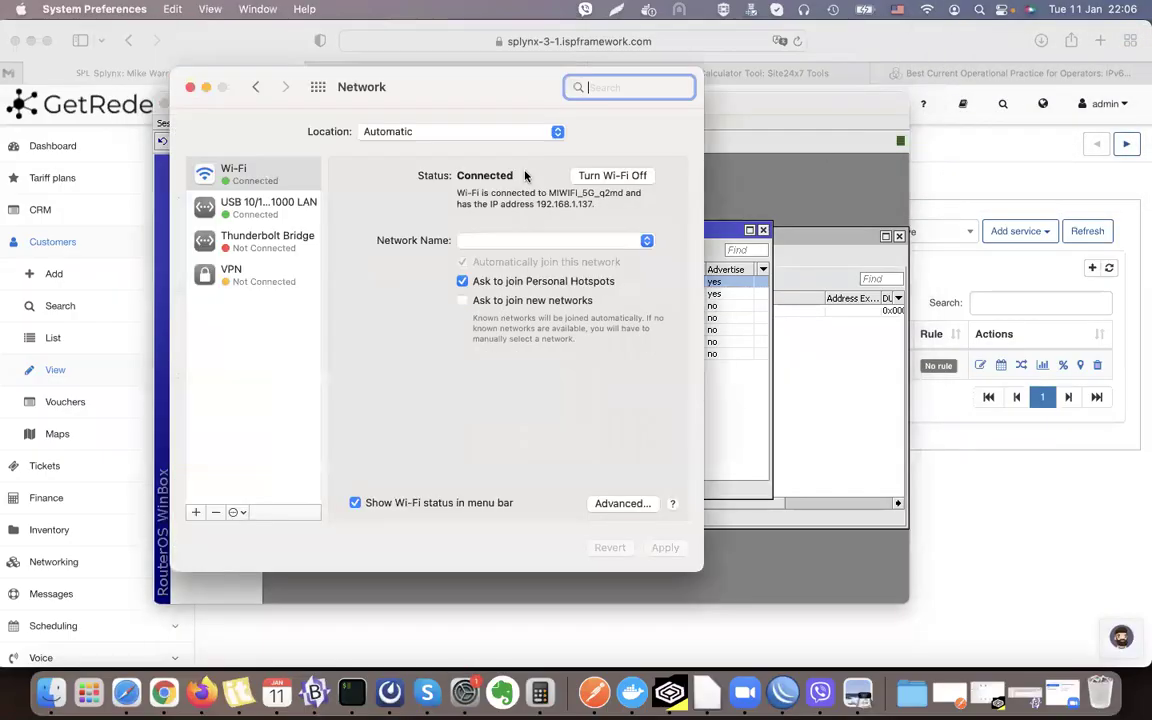
{"action": "left_click", "coordinate": [245, 206]}
{"action": "left_click", "coordinate": [519, 366]}
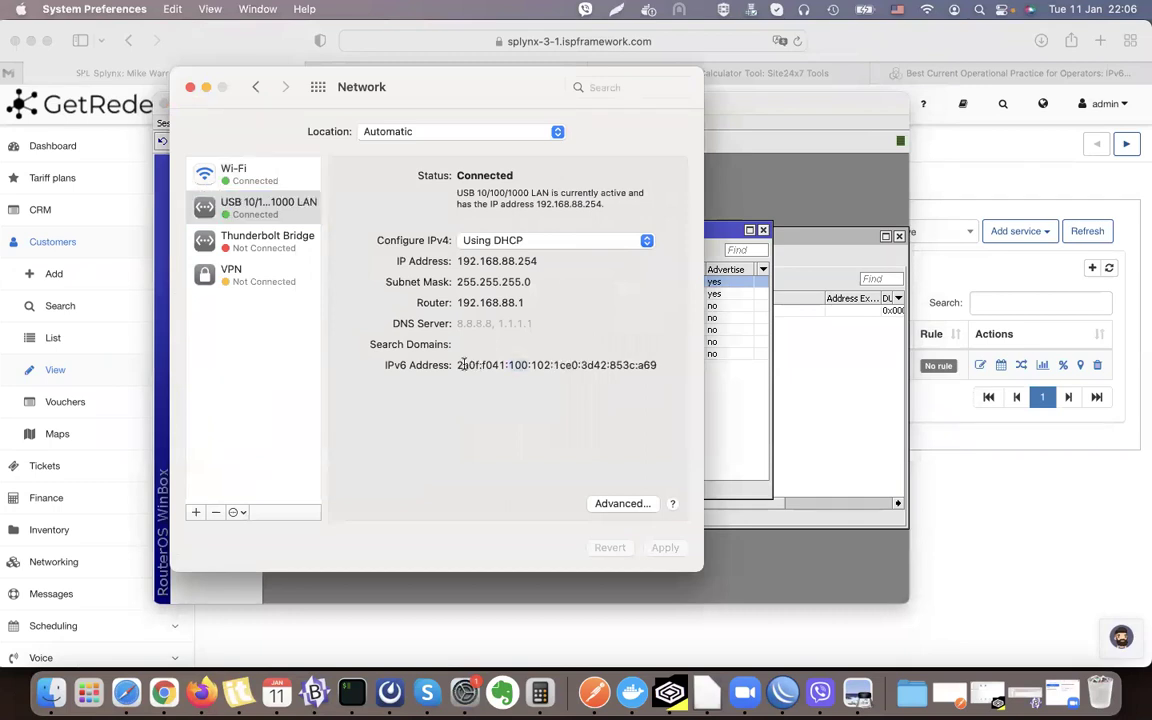
{"action": "left_click_drag", "start_coordinate": [509, 365], "coordinate": [688, 370]}
{"action": "triple_click", "coordinate": [521, 364]}
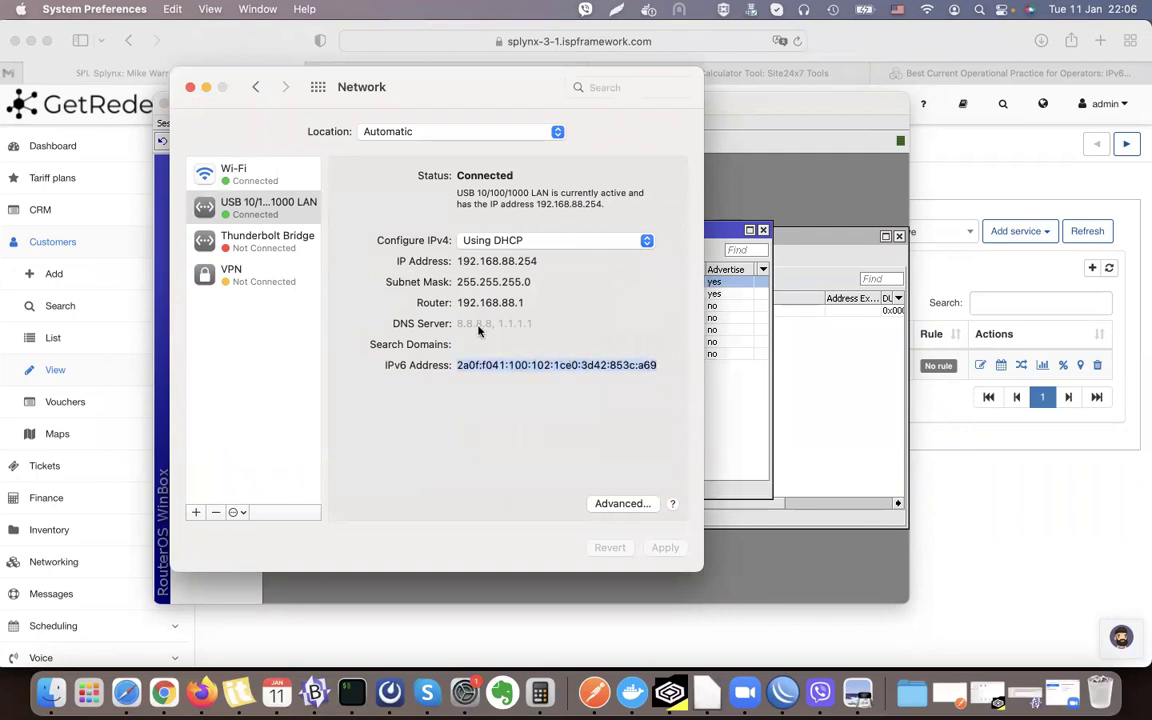
{"action": "left_click", "coordinate": [190, 87]}
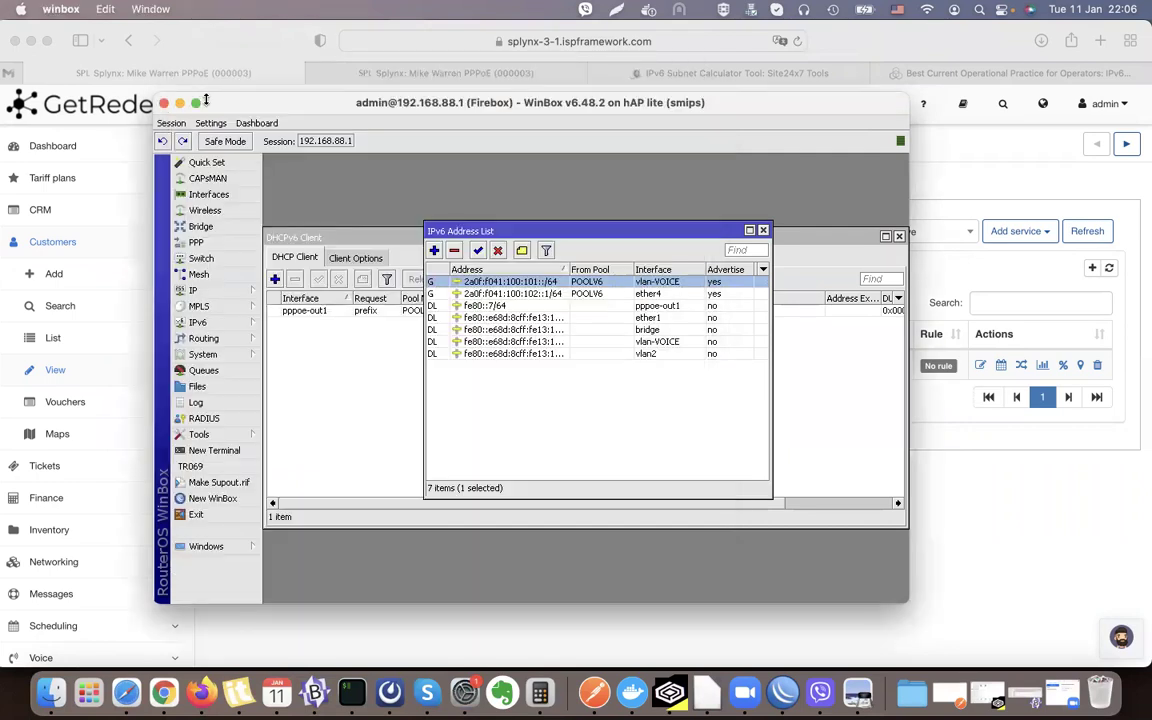
Step: Switch to Splynx in Safari and open the list of IPv6 networks
{"action": "left_click", "coordinate": [989, 501]}
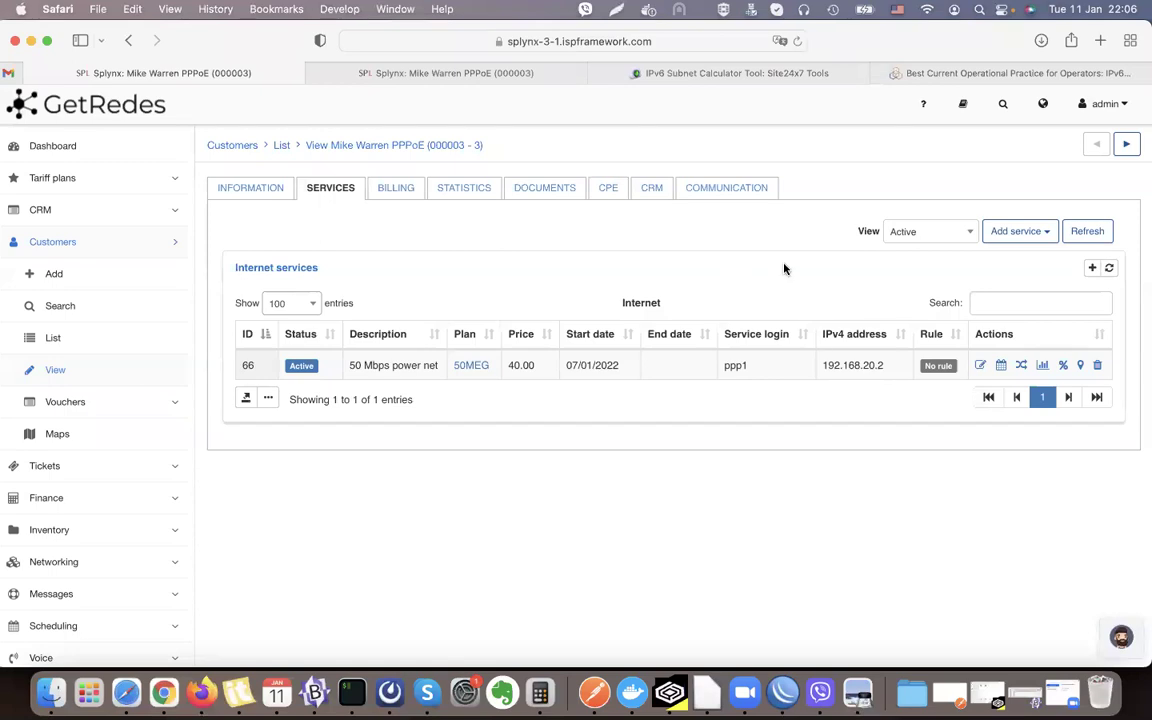
{"action": "scroll", "coordinate": [110, 370], "scroll_direction": "down", "scroll_amount": 3}
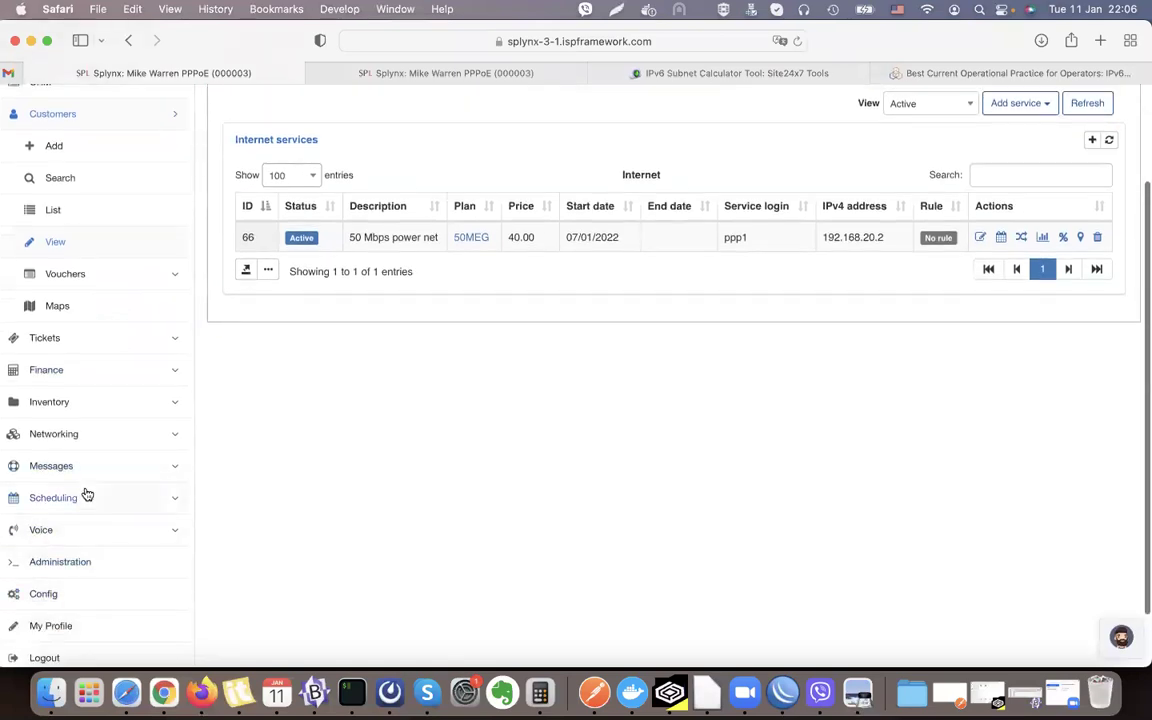
{"action": "left_click", "coordinate": [88, 437]}
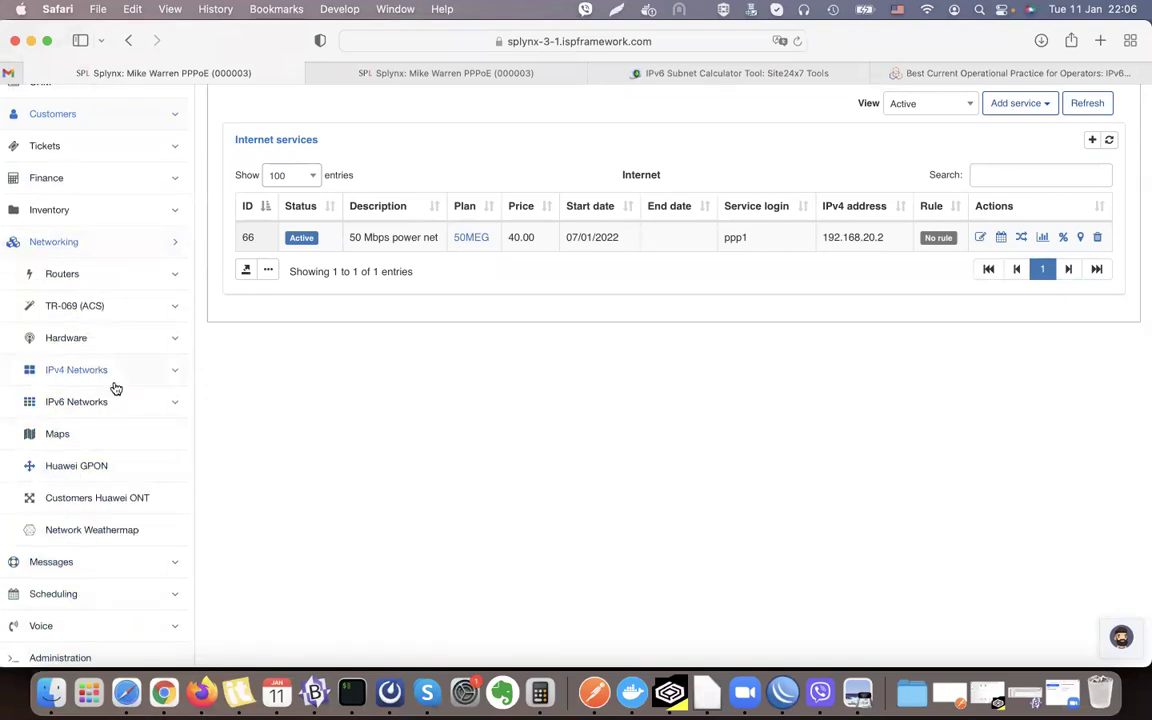
{"action": "left_click", "coordinate": [110, 401]}
{"action": "left_click", "coordinate": [80, 466]}
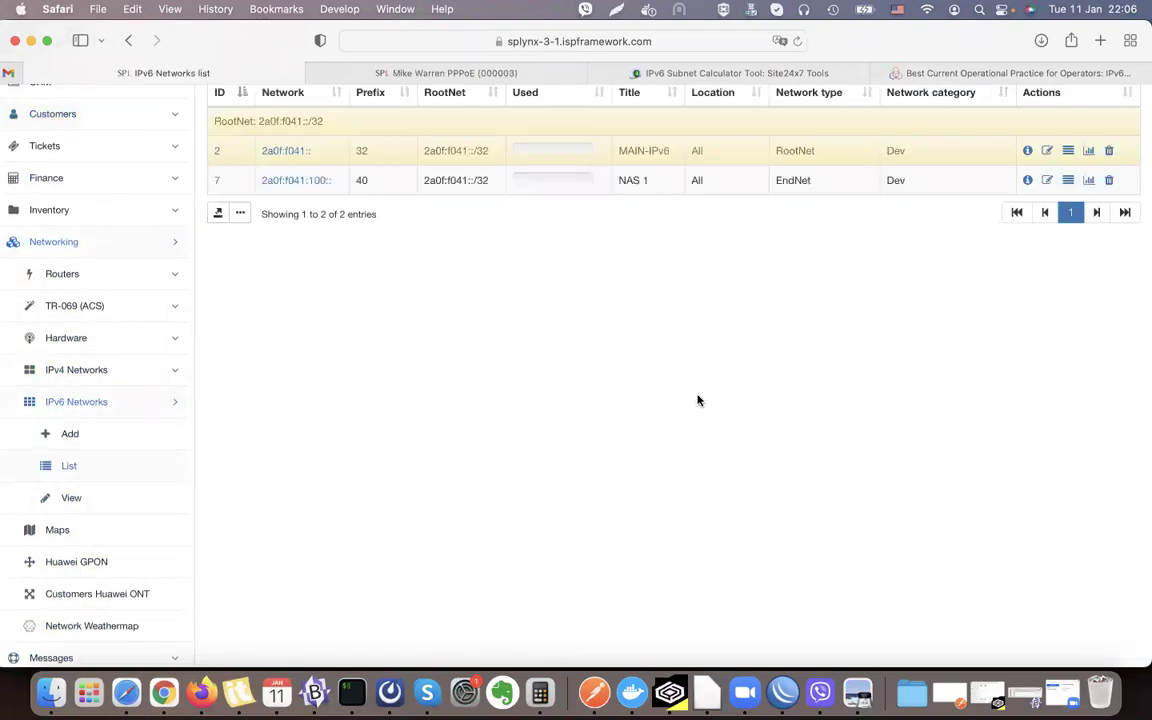
Step: Open the NAS 1 network 2a0f:f041:100::/40 and examine the used network assigned to the ppp1 service
{"action": "scroll", "coordinate": [698, 400], "scroll_direction": "up", "scroll_amount": 3}
{"action": "left_click", "coordinate": [1114, 146]}
{"action": "left_click", "coordinate": [291, 308]}
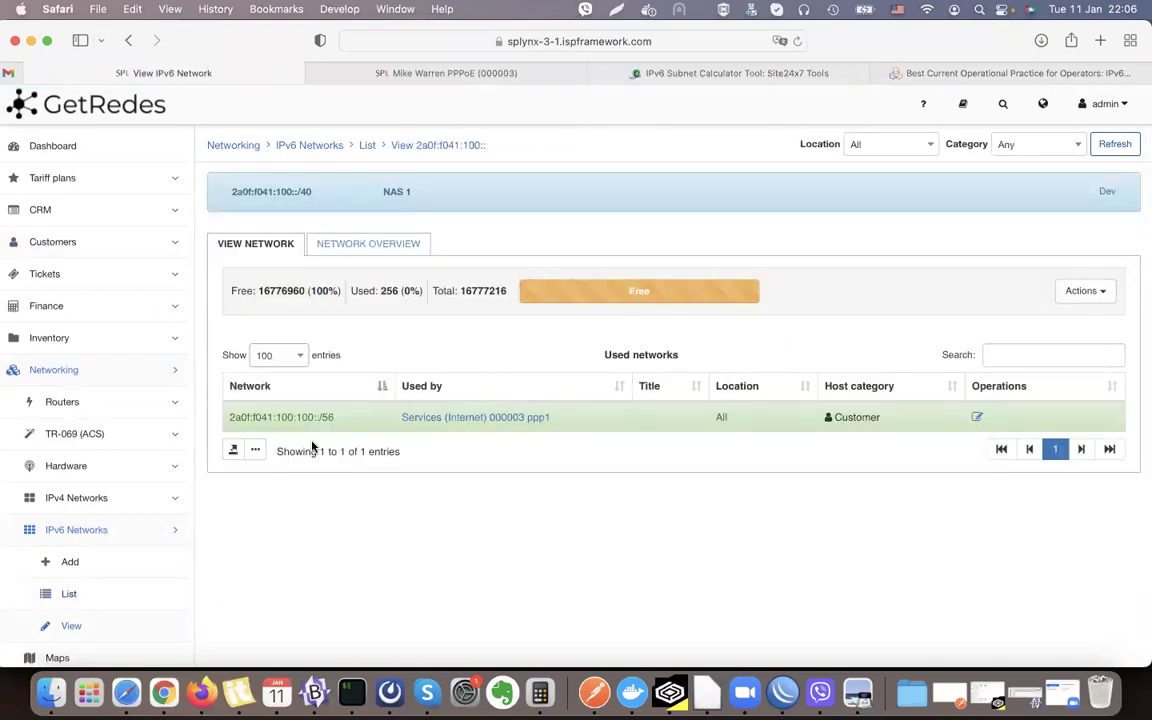
{"action": "left_click_drag", "start_coordinate": [340, 418], "coordinate": [227, 417]}
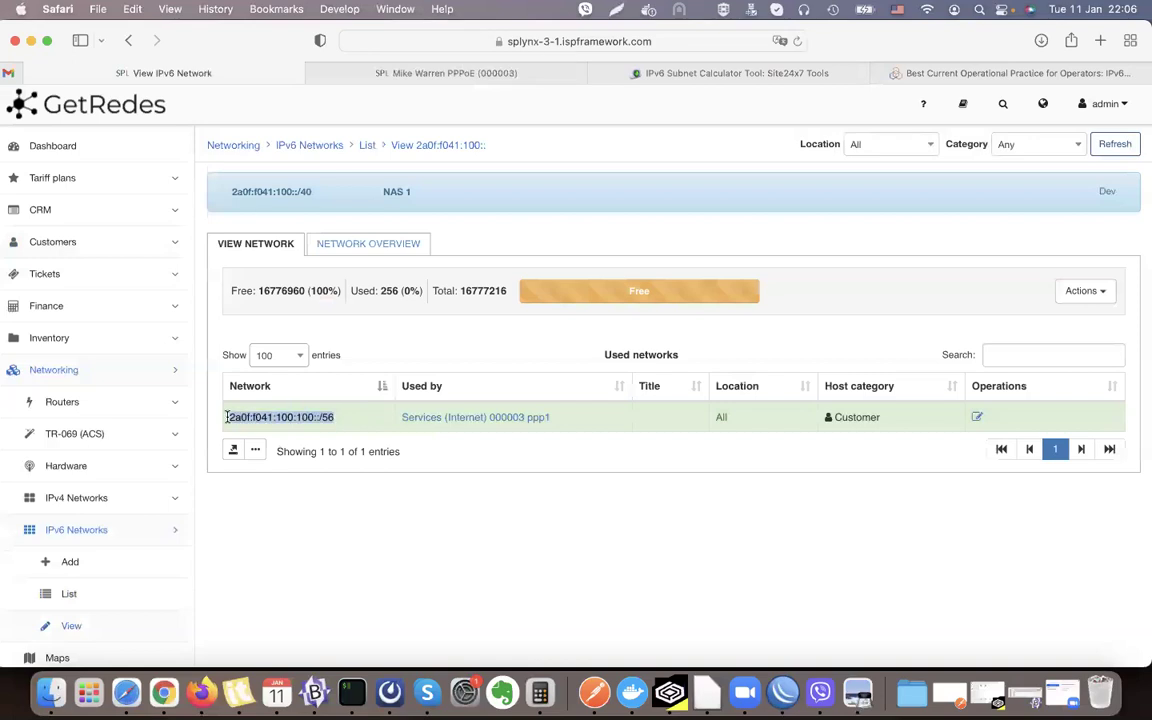